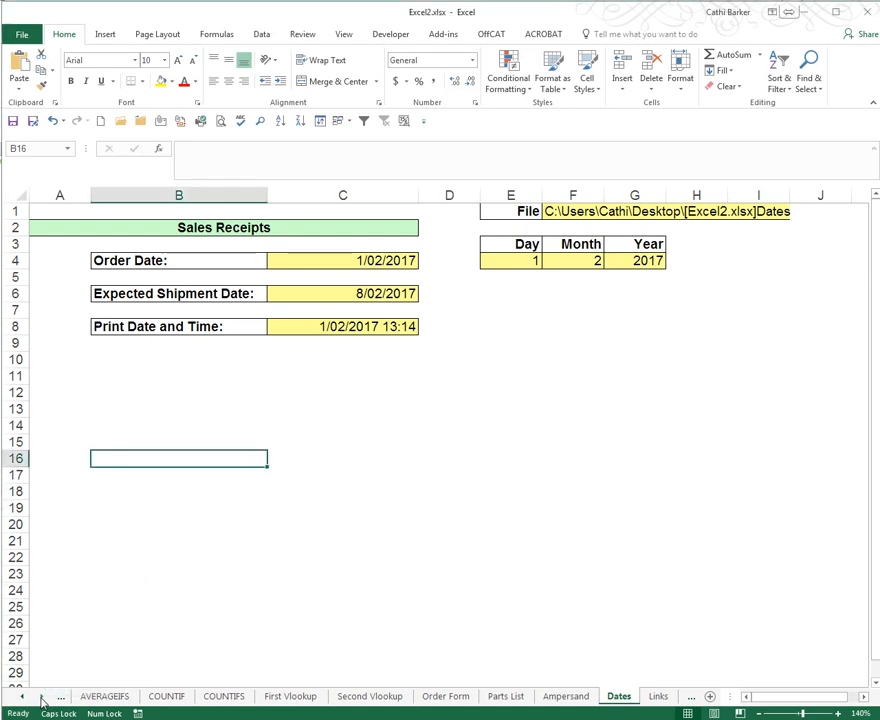
Switch to the Statistical worksheet using the workbook's full list of sheets.
right_click(42, 703)
drag(73, 498, 256, 427)
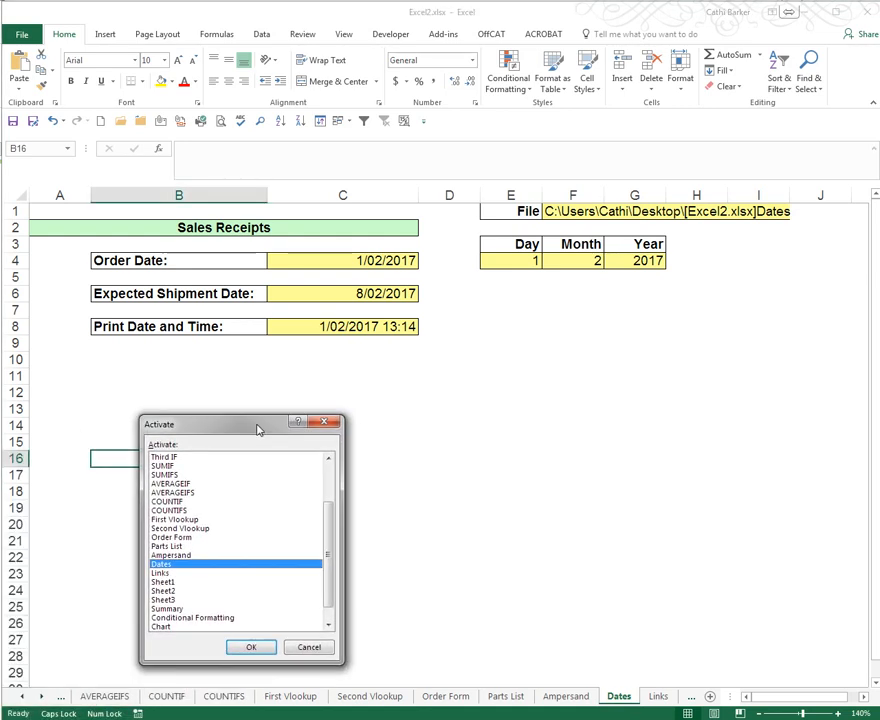
drag(330, 523, 308, 483)
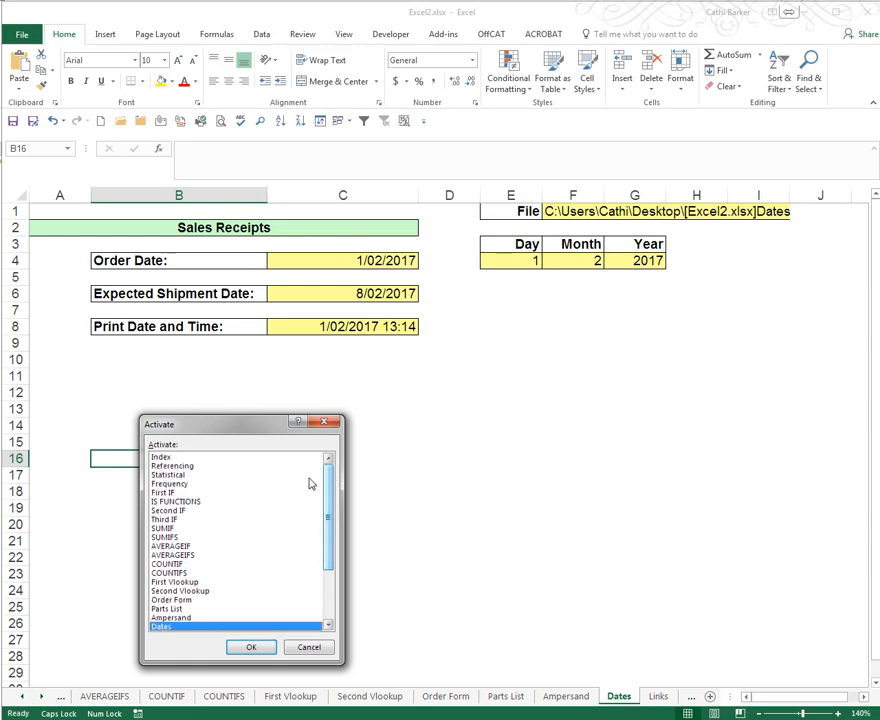
click(168, 474)
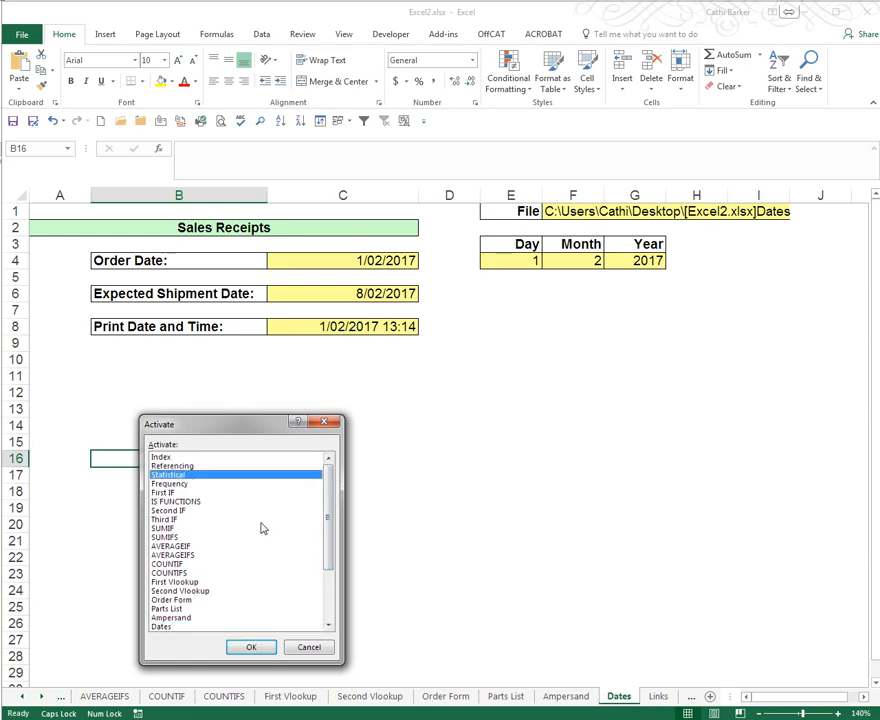
click(266, 649)
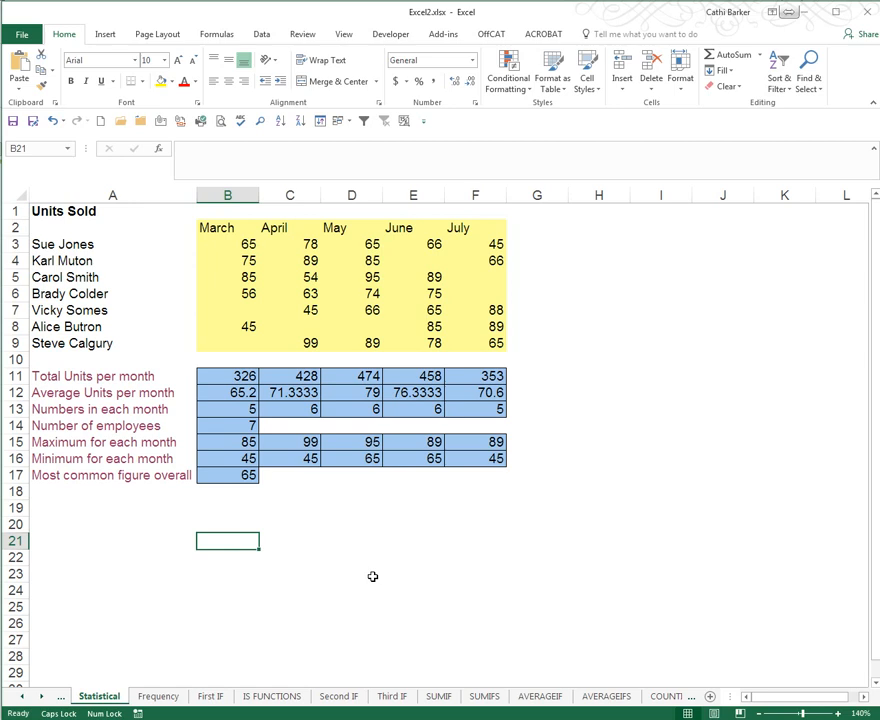
Trace the precedents of the March total units formula in cell B11.
click(244, 376)
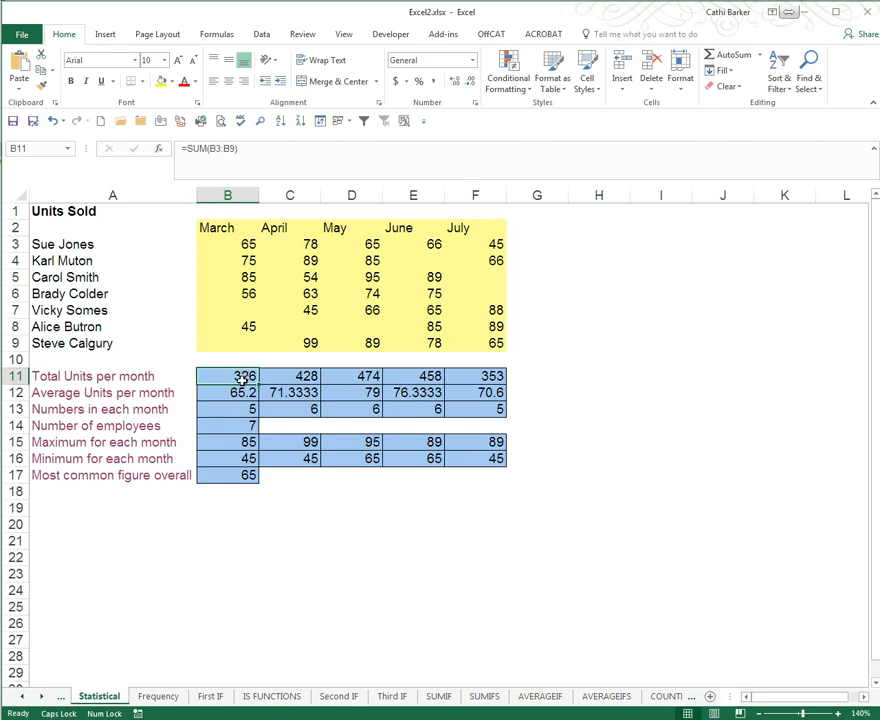
click(223, 36)
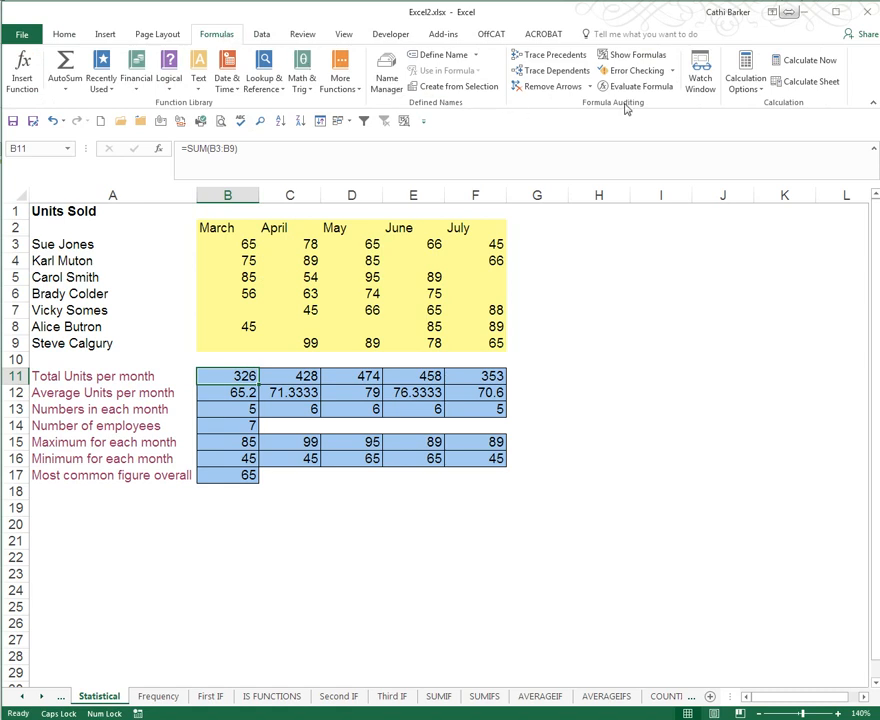
click(568, 60)
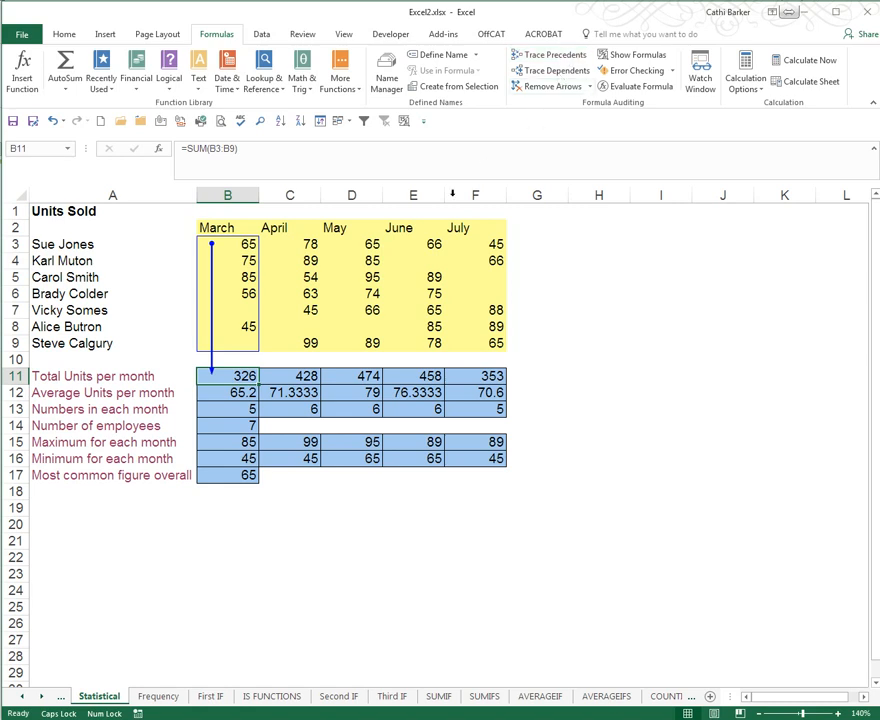
Trace the precedents of the Number of employees formula in B14, then remove all tracer arrows from the sheet.
click(241, 427)
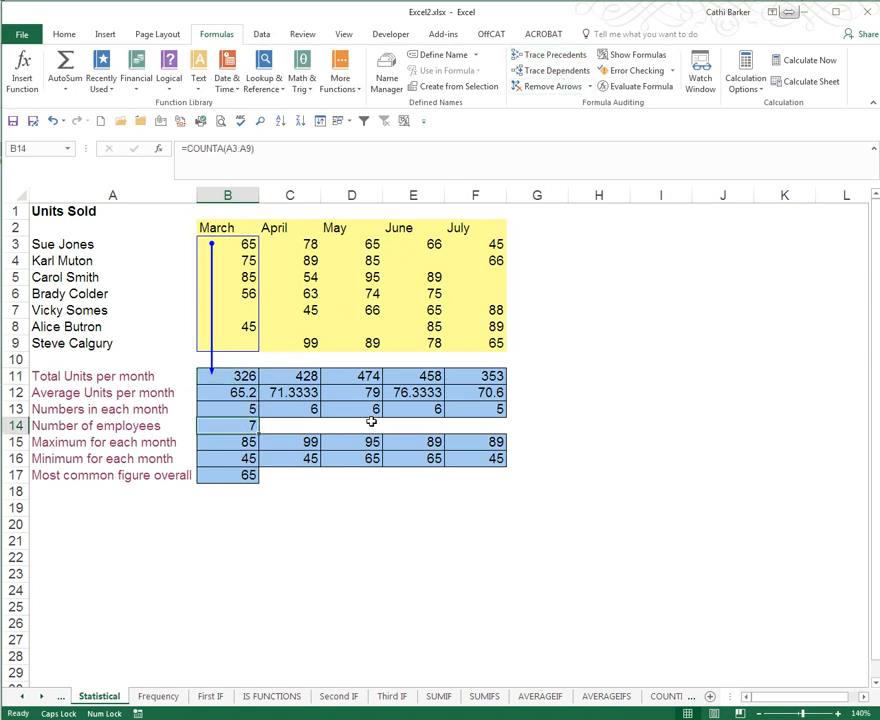
click(550, 58)
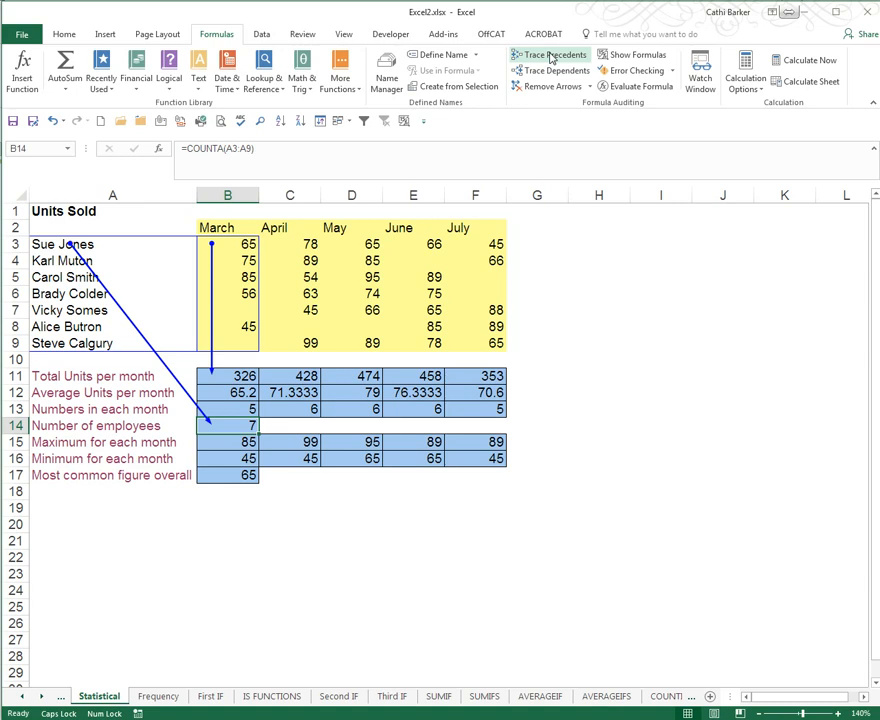
click(590, 87)
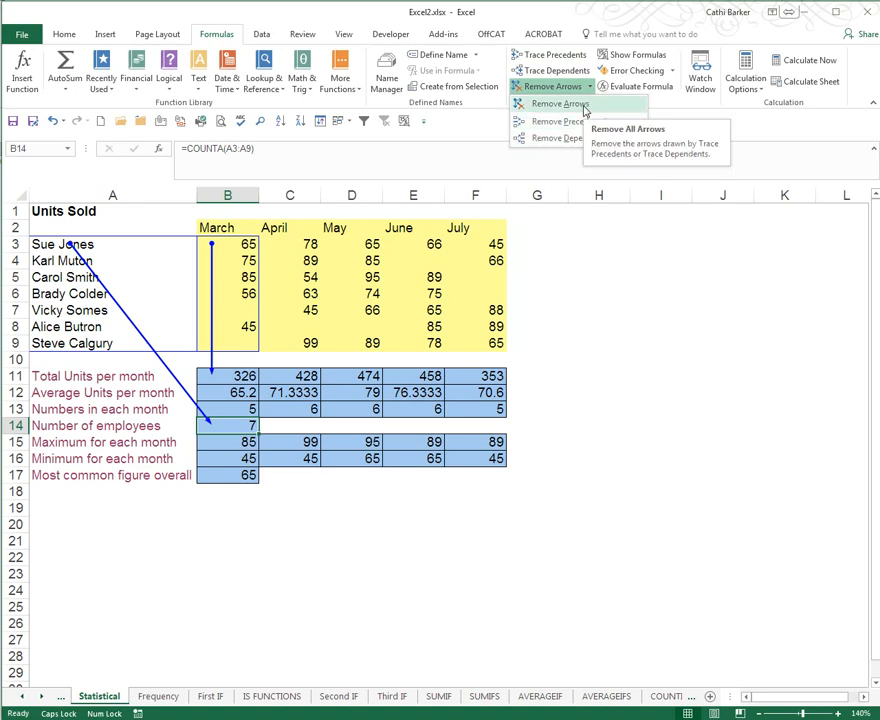
click(586, 106)
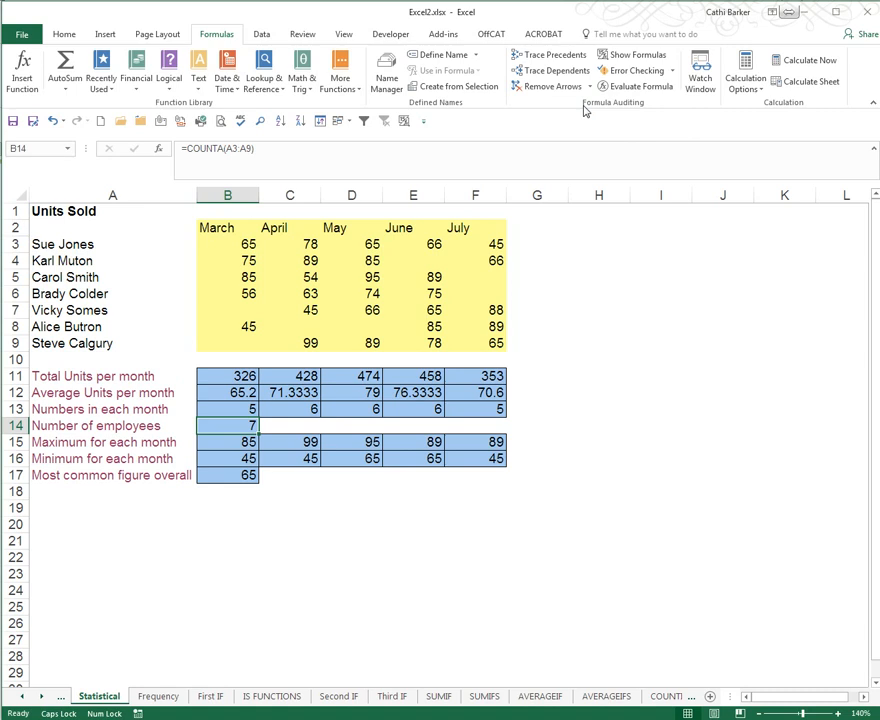
Trace the precedents of the Most common figure overall formula in B17, then clear the arrows.
click(247, 478)
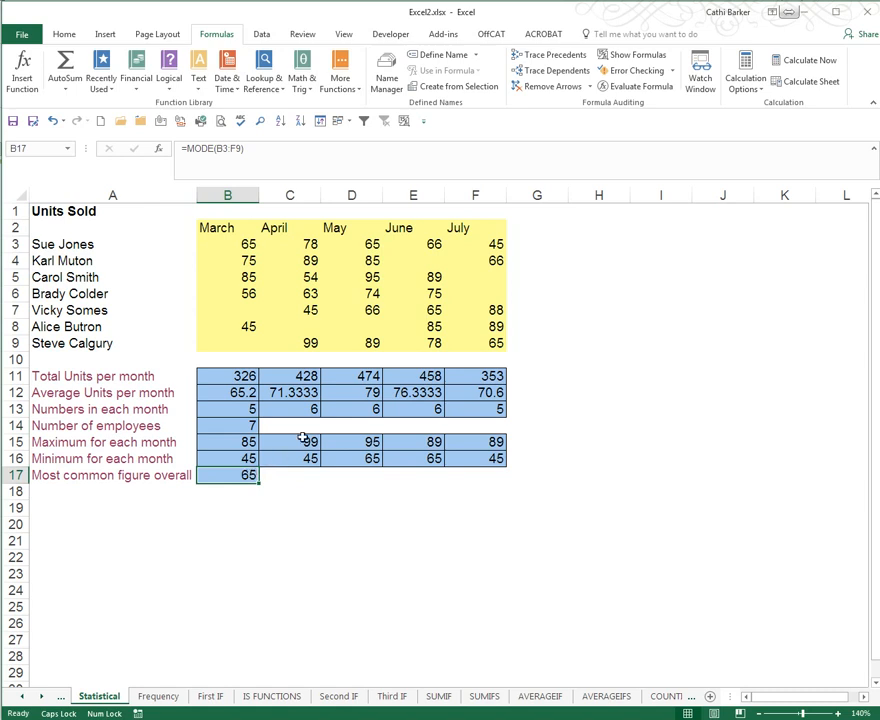
click(538, 57)
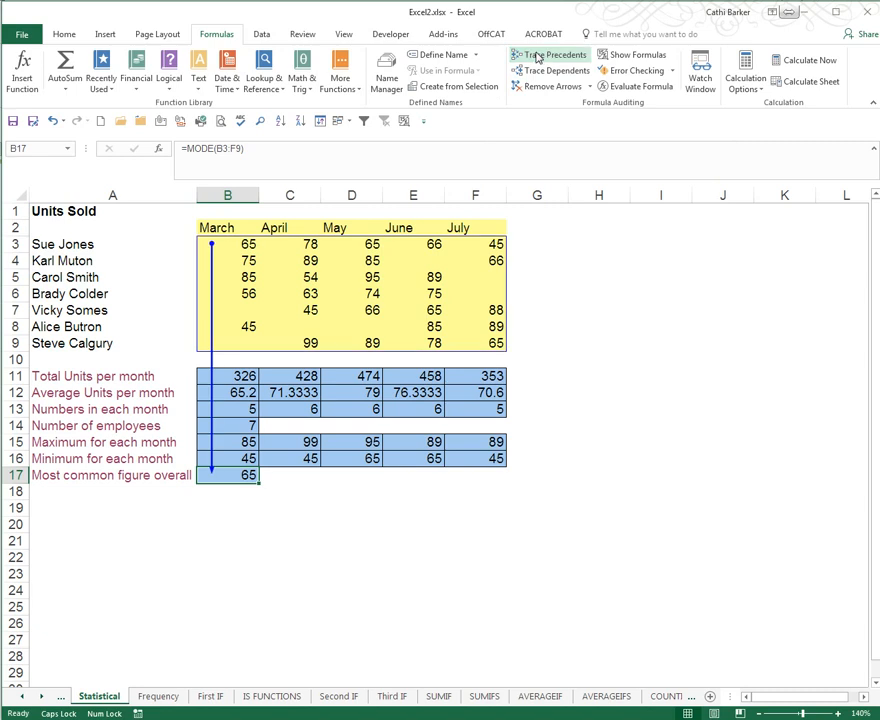
click(540, 87)
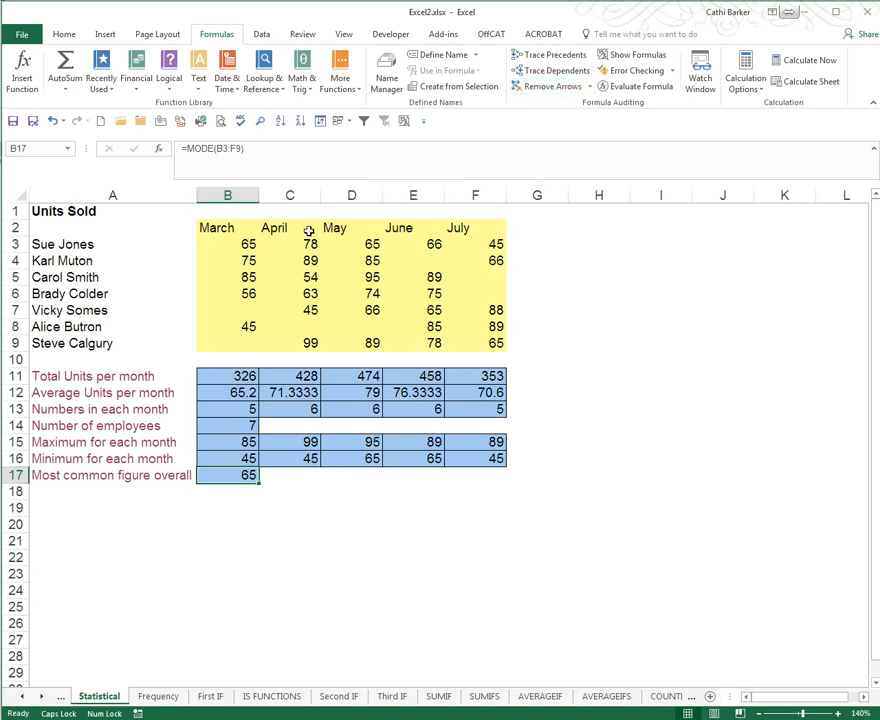
Trace the dependents of the first employee's April figure in C3, then clear the arrows.
click(244, 244)
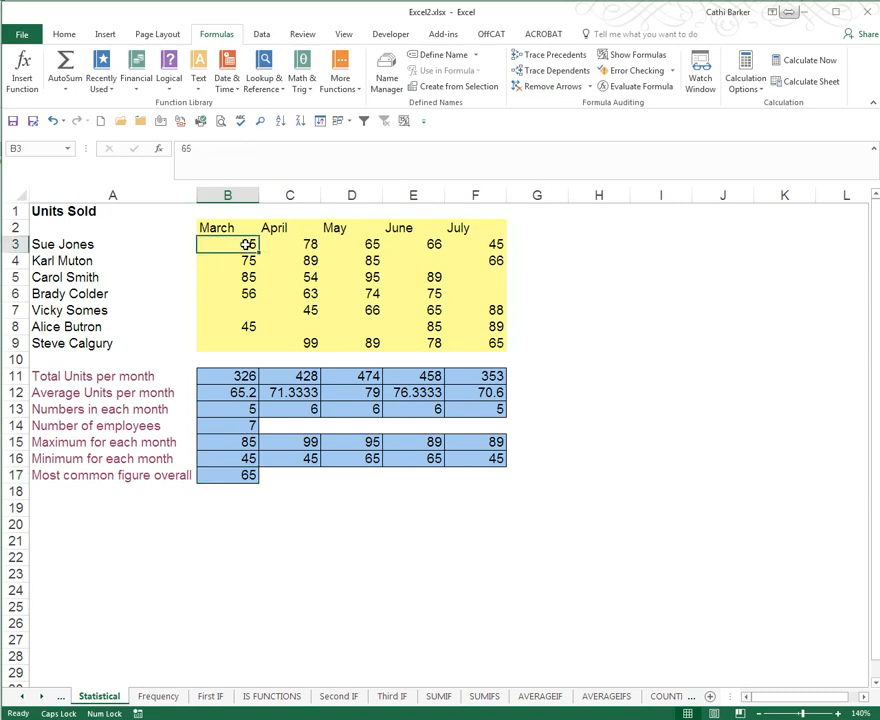
click(313, 244)
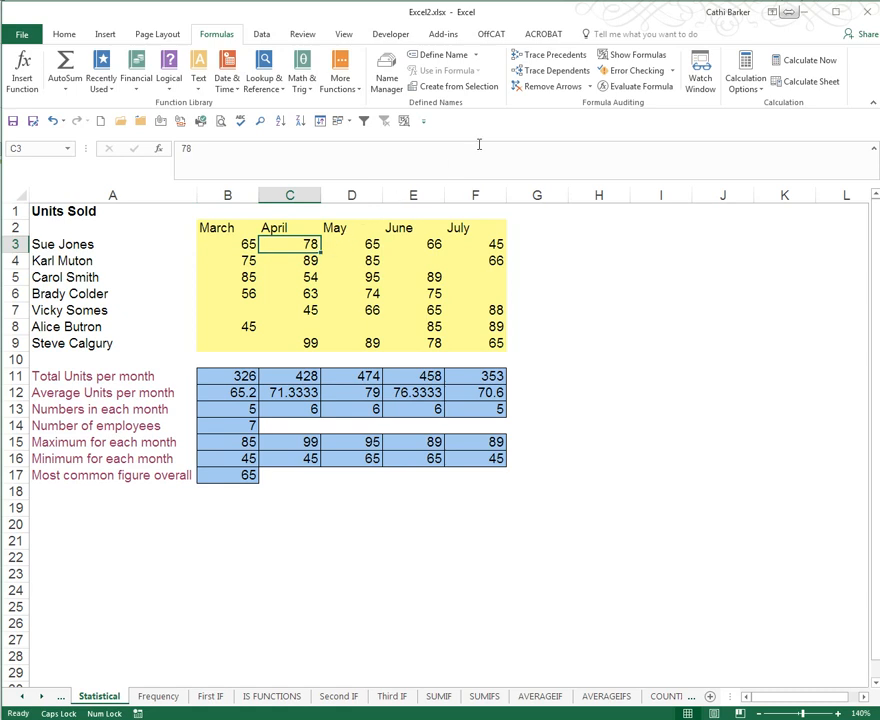
click(557, 71)
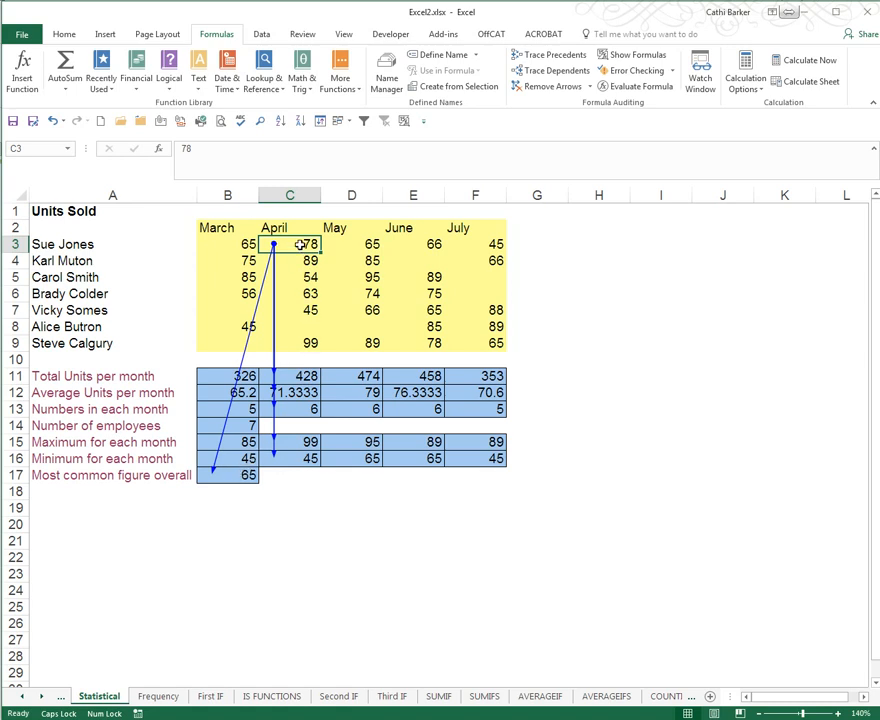
click(546, 89)
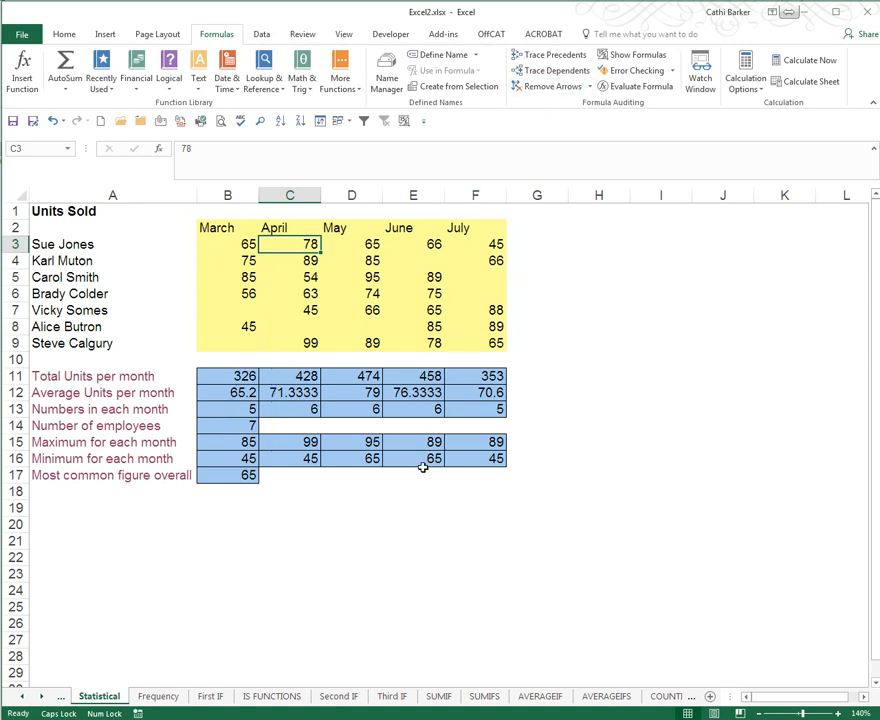
Switch to the Second Vlookup worksheet using the workbook's full list of sheets.
right_click(41, 700)
drag(57, 484, 250, 359)
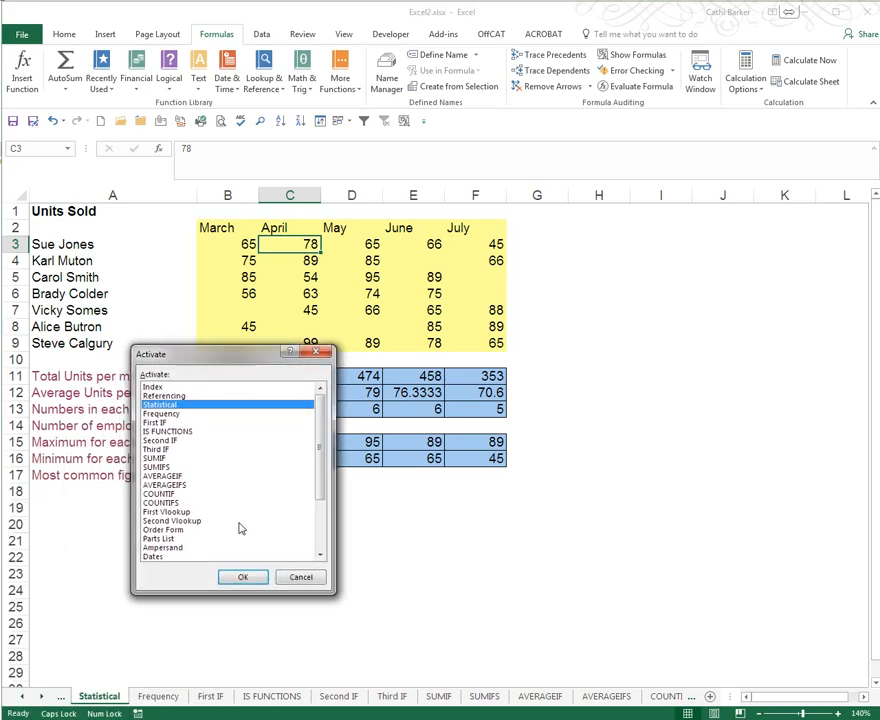
click(190, 522)
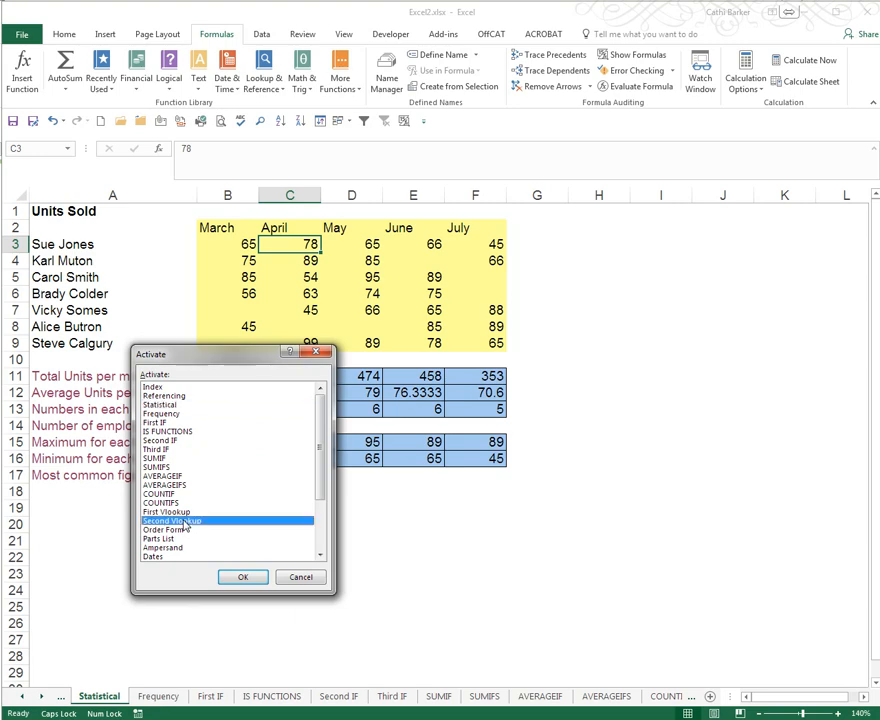
click(243, 577)
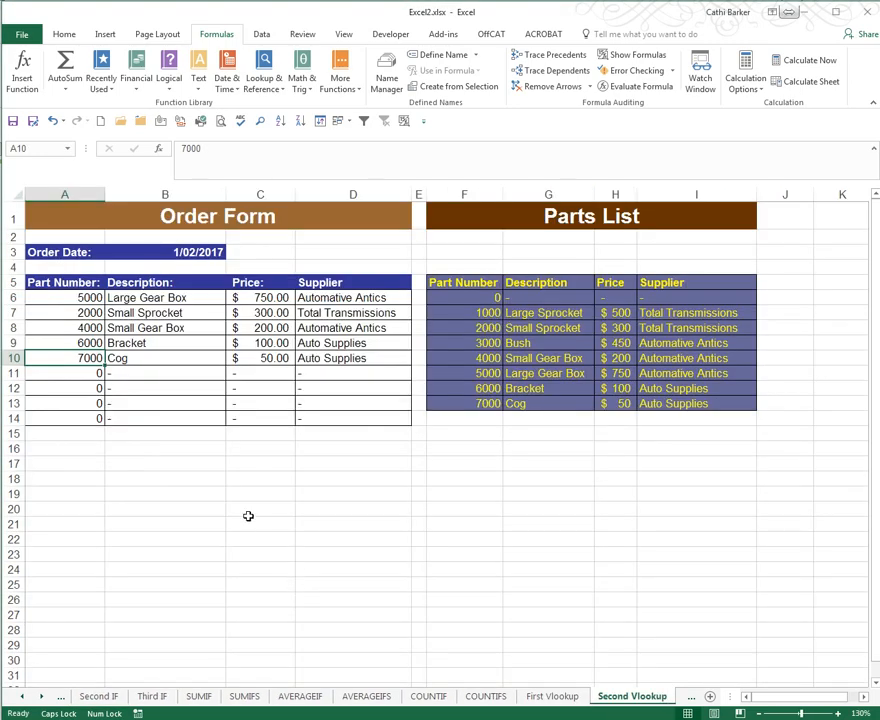
Trace the dependents of the order form's part number in A8, then clear the arrows.
click(80, 328)
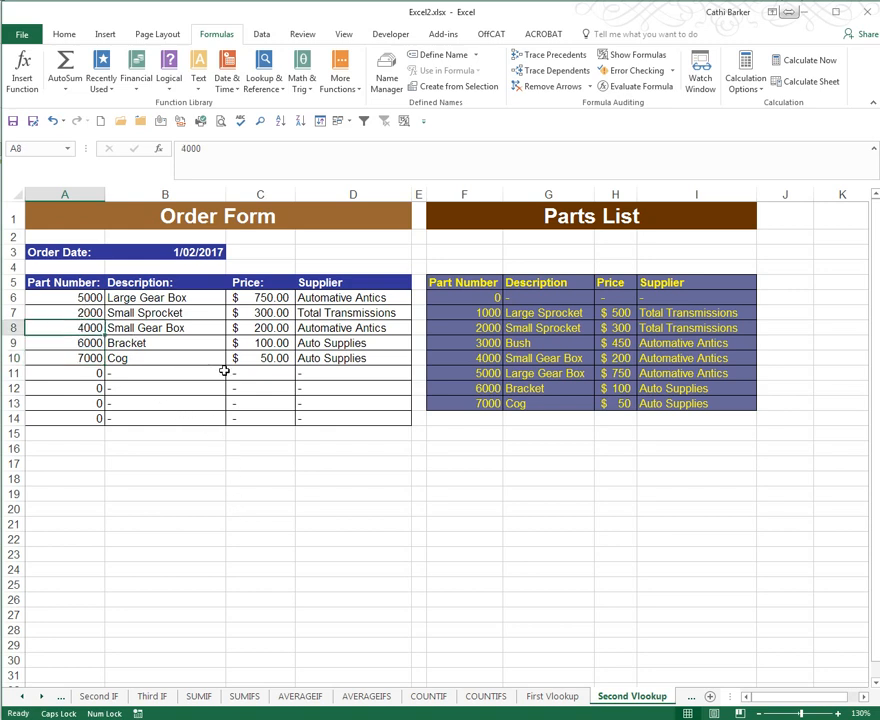
click(558, 71)
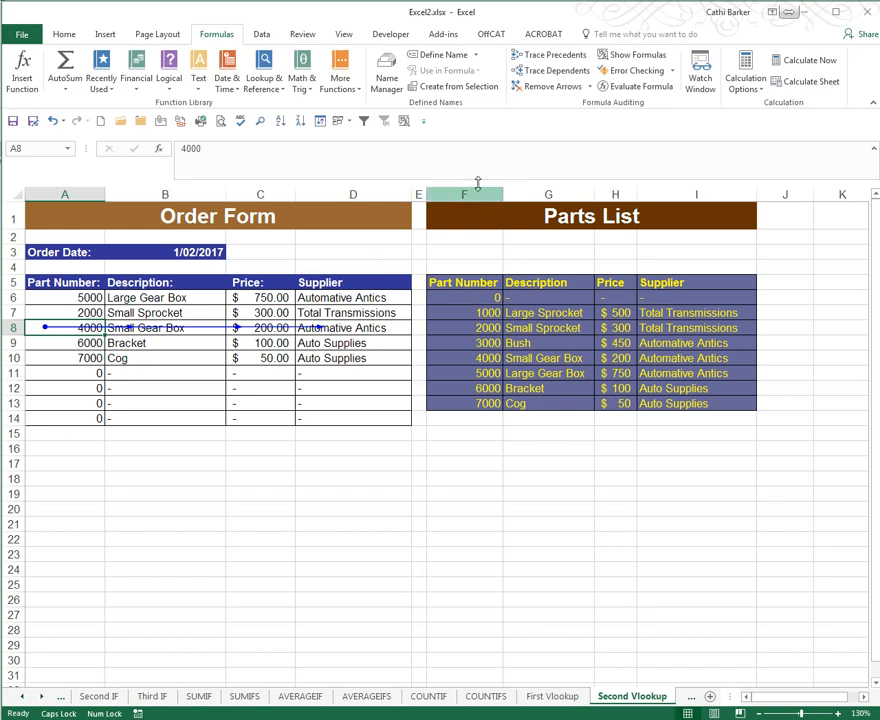
click(573, 76)
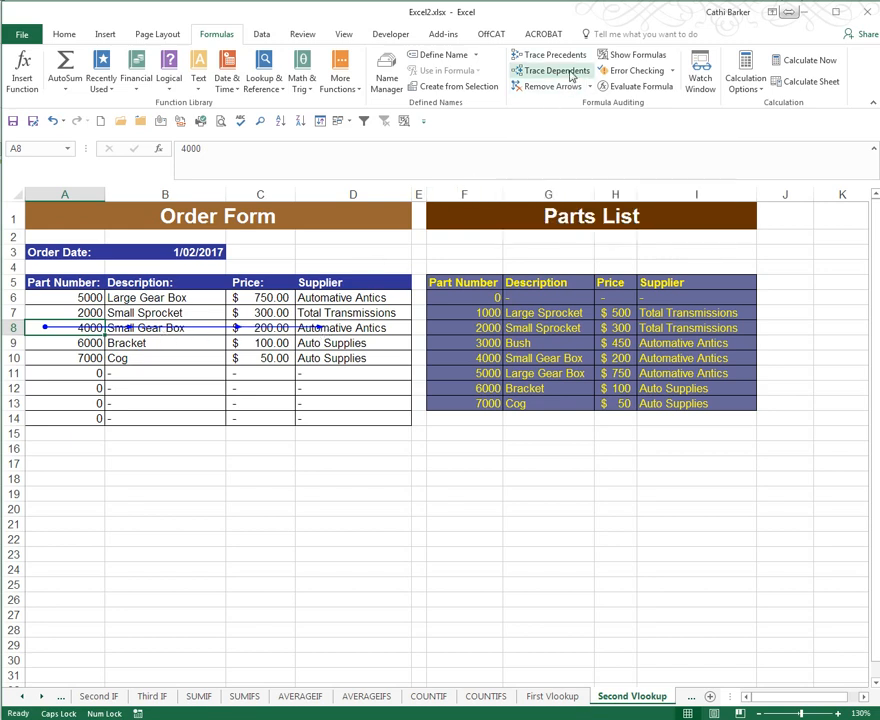
click(561, 87)
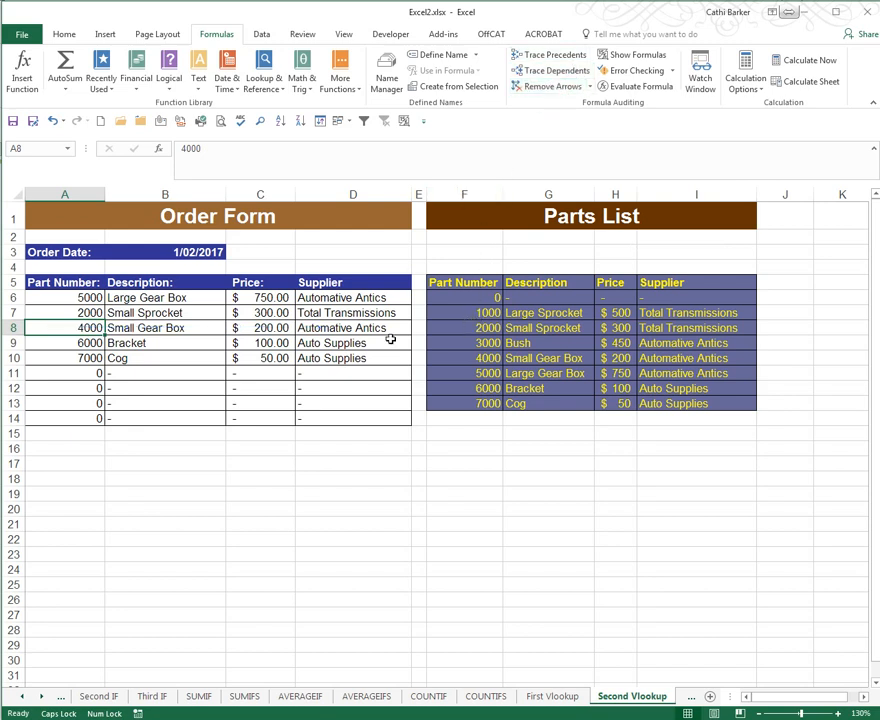
Trace the precedents of the VLOOKUP description formula in B6, then clear the arrows.
click(198, 298)
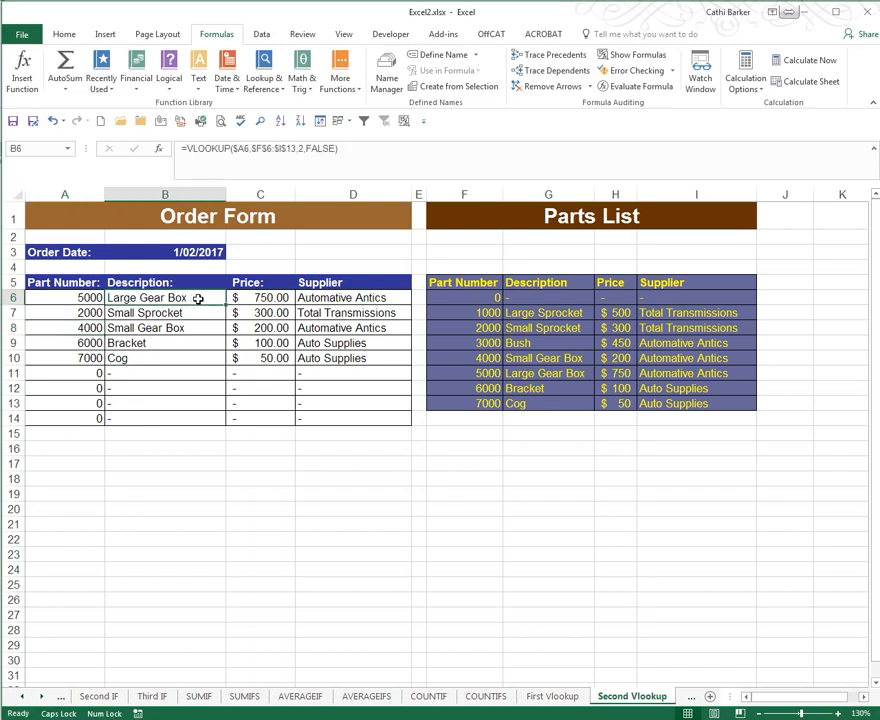
click(568, 61)
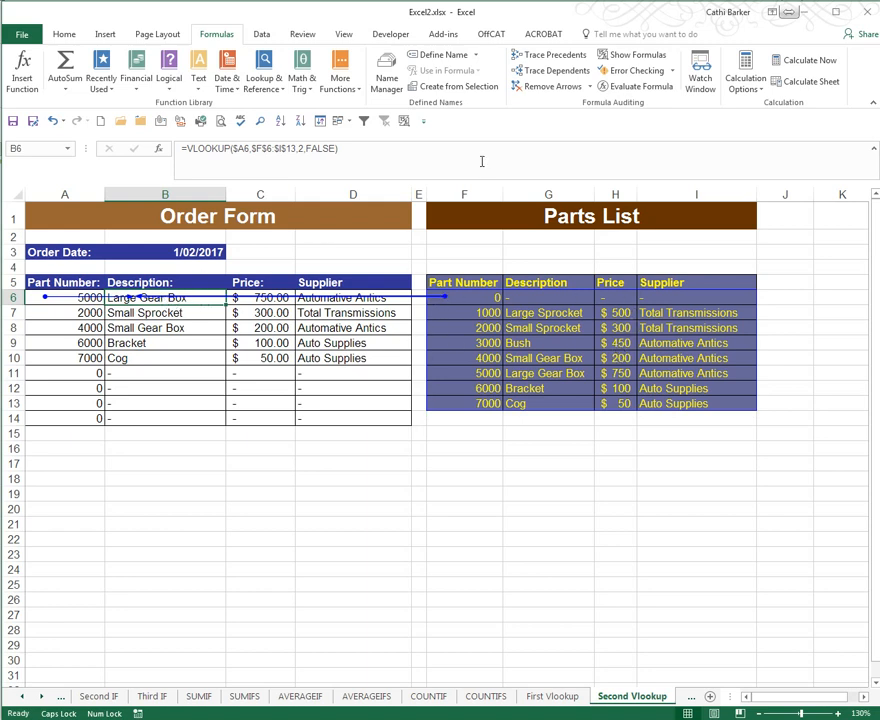
click(557, 89)
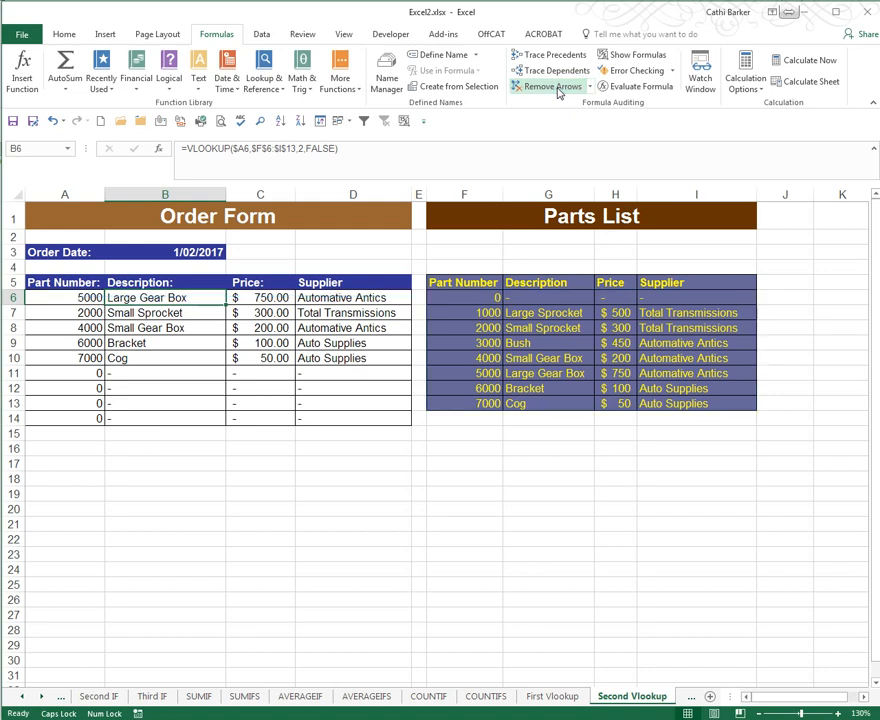
Trace the dependents of the Bush part number in F9 of the Parts List, then clear the arrows.
click(490, 343)
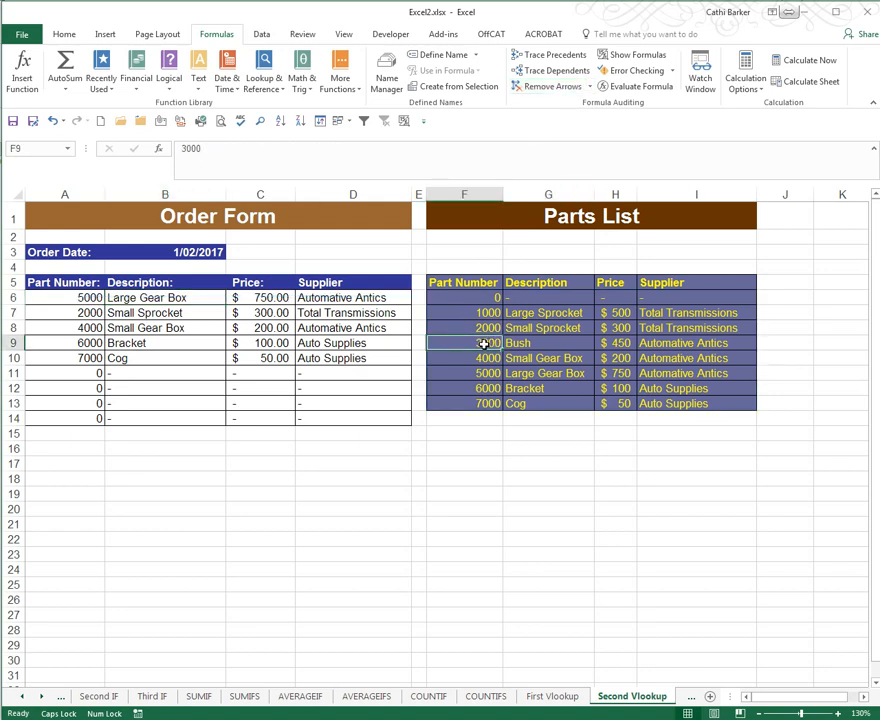
click(555, 73)
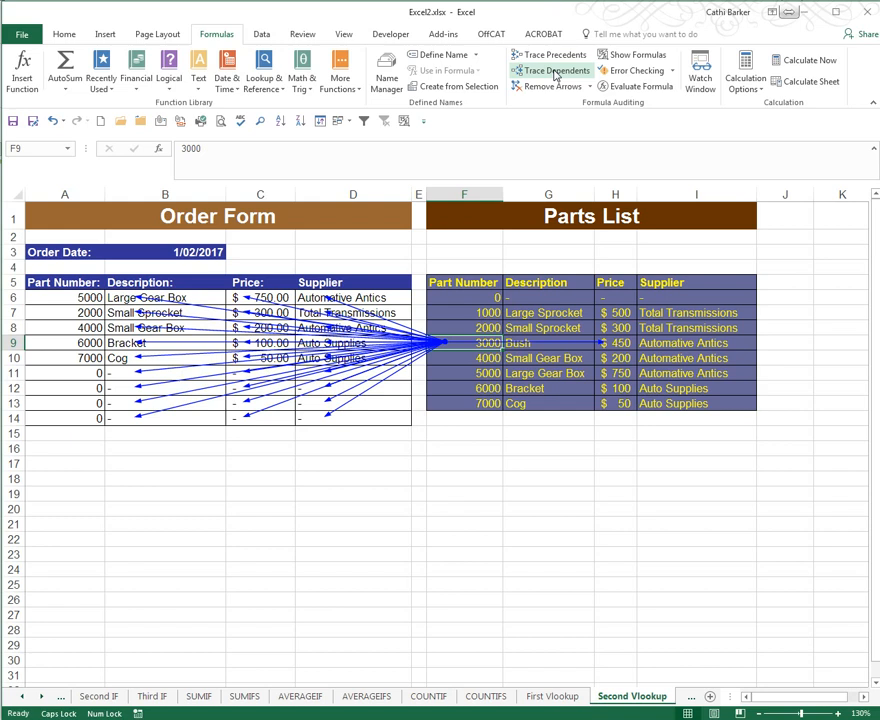
click(553, 87)
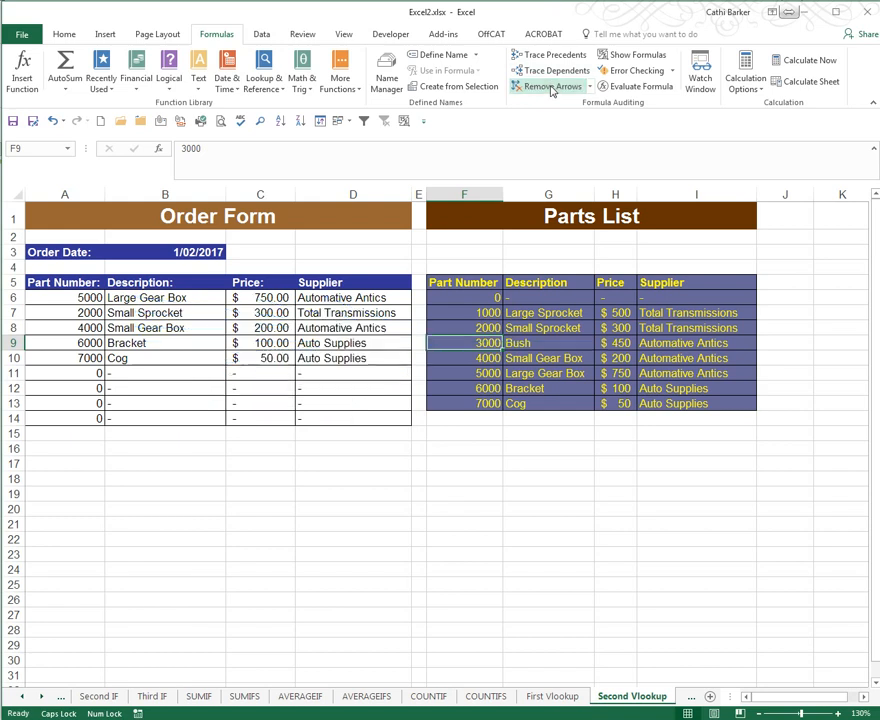
Try to trace the dependents of the Part Number heading in F5 of the Parts List.
click(473, 283)
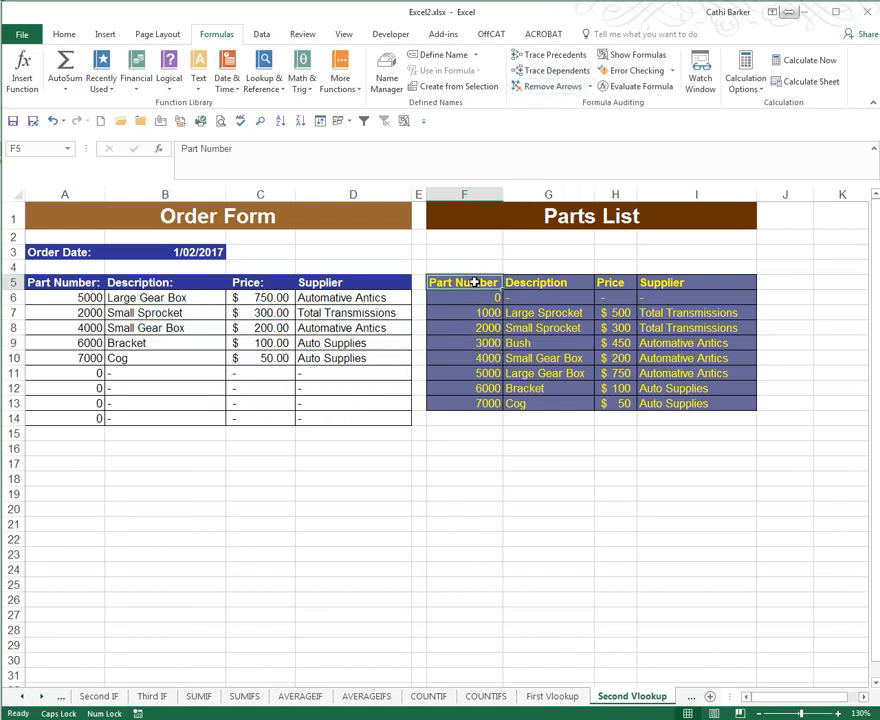
click(556, 71)
mouse_move(91, 364)
mouse_down()
mouse_move(350, 408)
mouse_move(418, 447)
mouse_up()
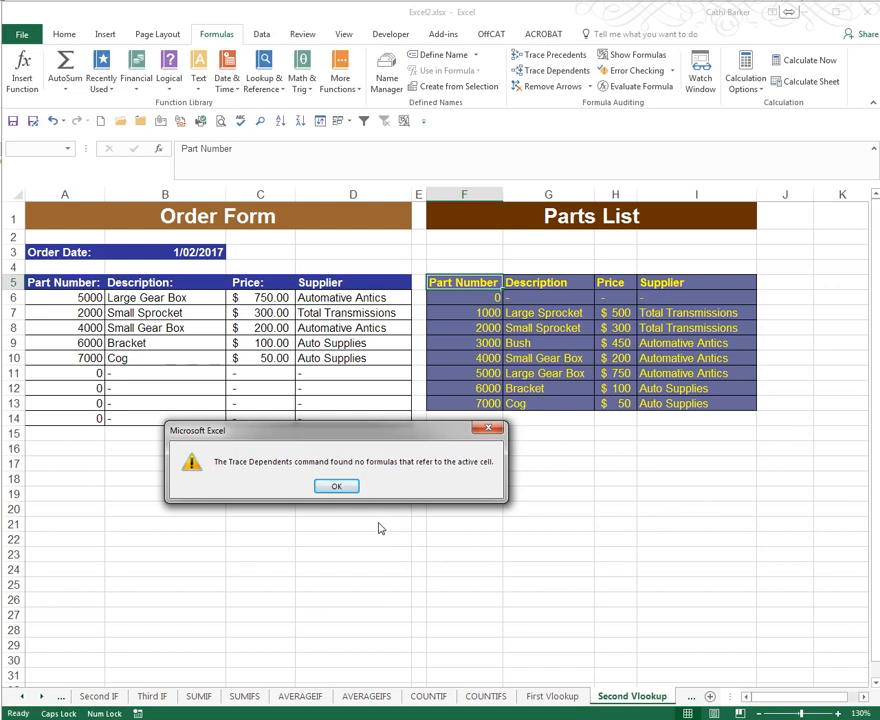
click(340, 488)
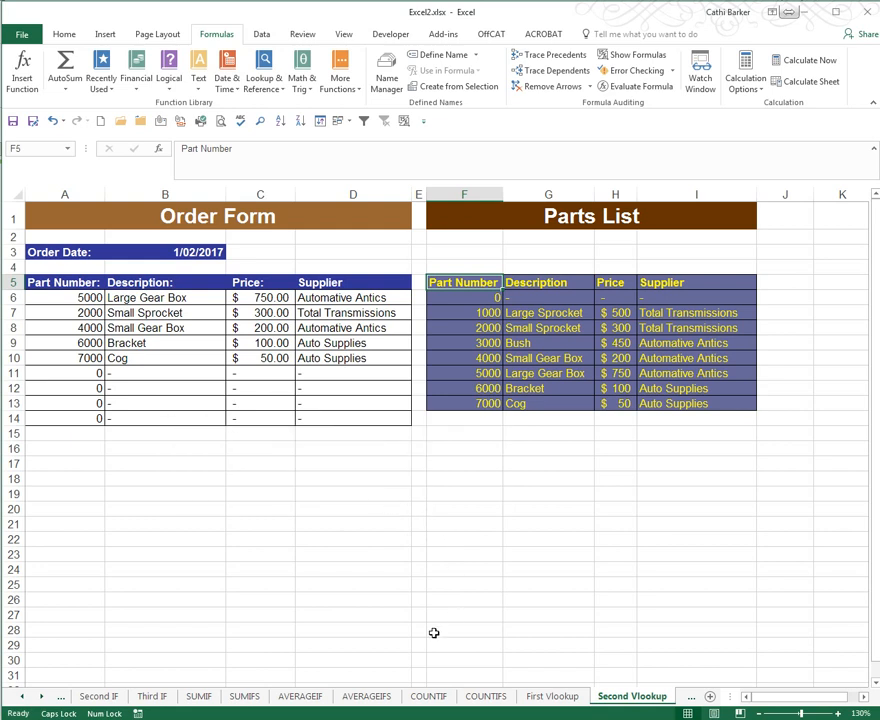
Trace the precedents of the VLOOKUP description formula in B6 on the Order Form sheet.
click(42, 700)
click(42, 700)
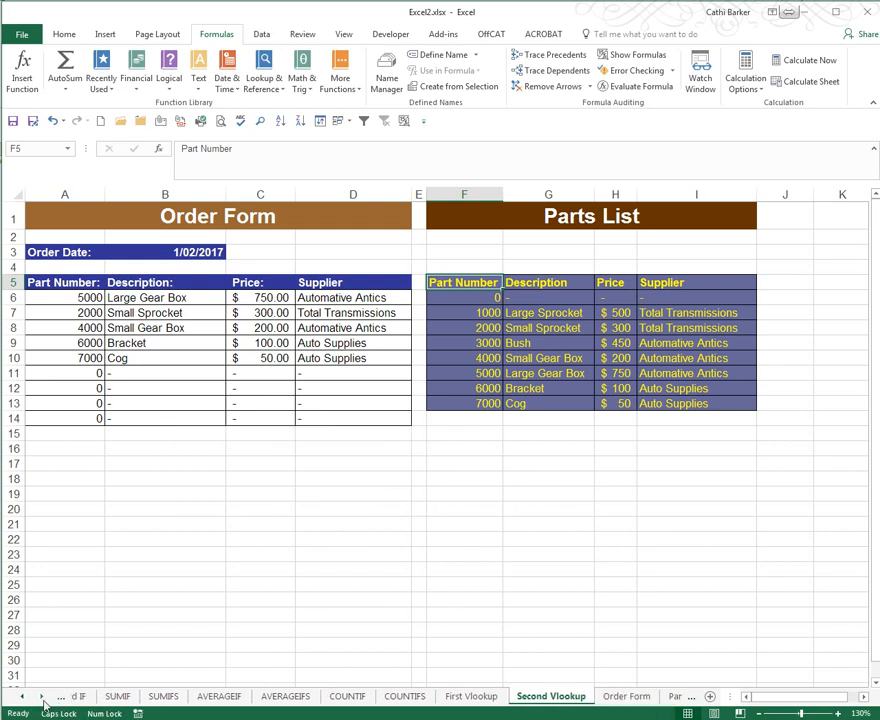
click(42, 700)
click(42, 700)
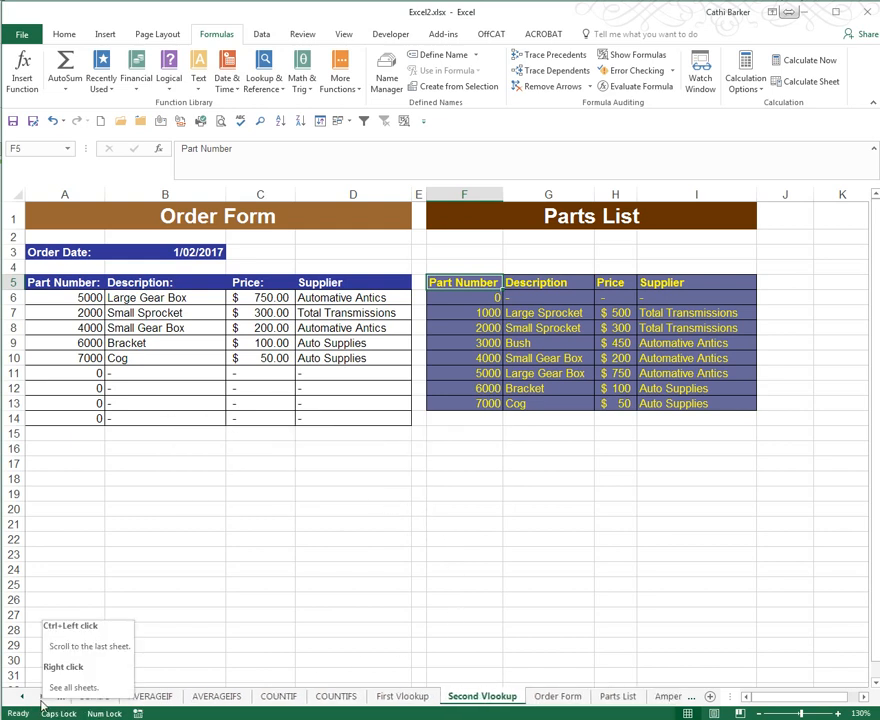
click(557, 698)
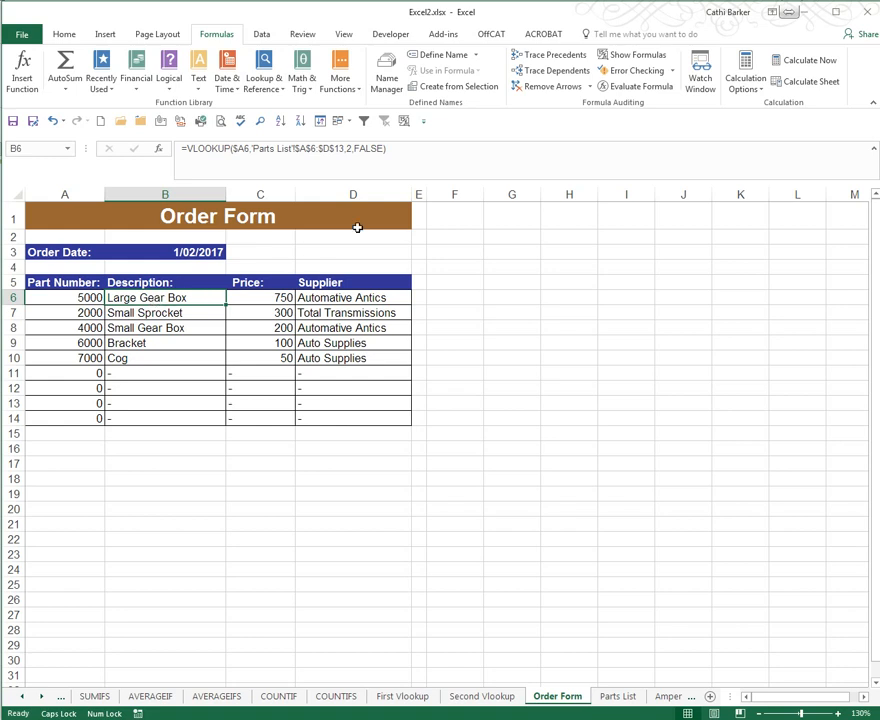
click(549, 56)
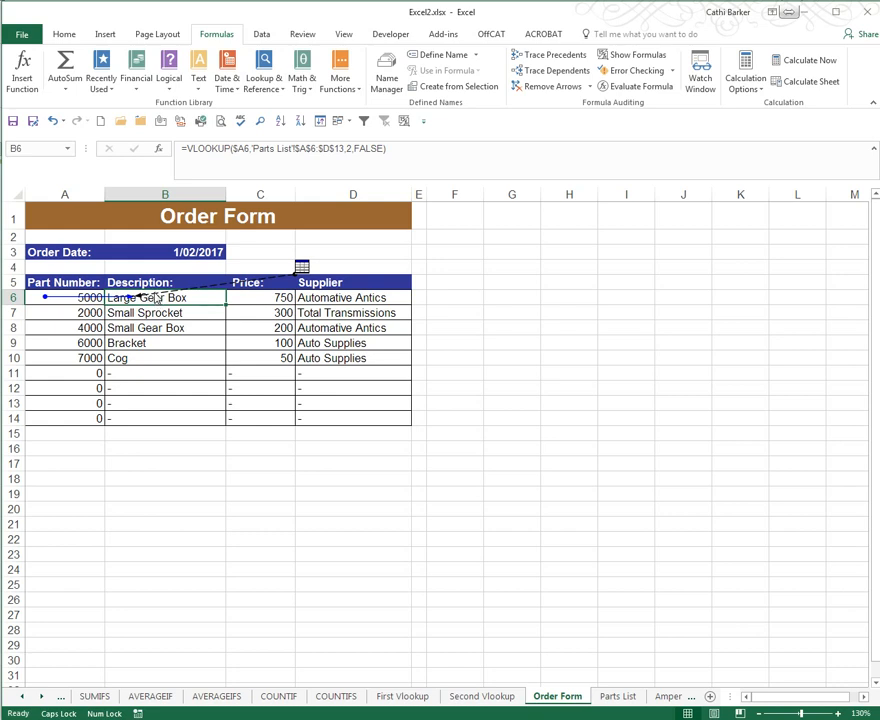
Follow B6's off-sheet tracer arrow to 'Parts List'!$A$6:$D$13, then return to the Order Form sheet.
double_click(157, 299)
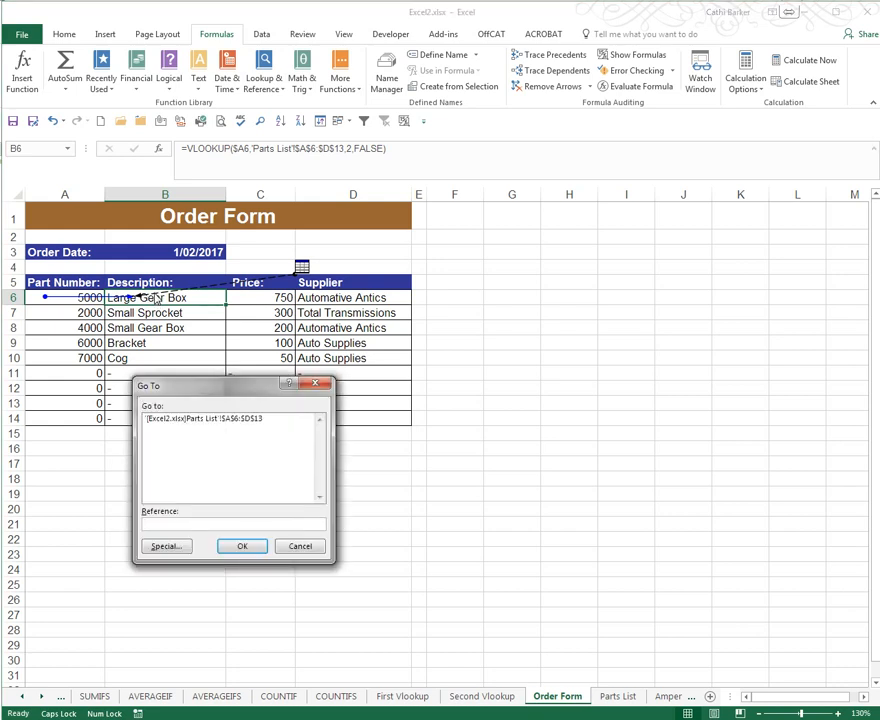
click(232, 420)
click(240, 548)
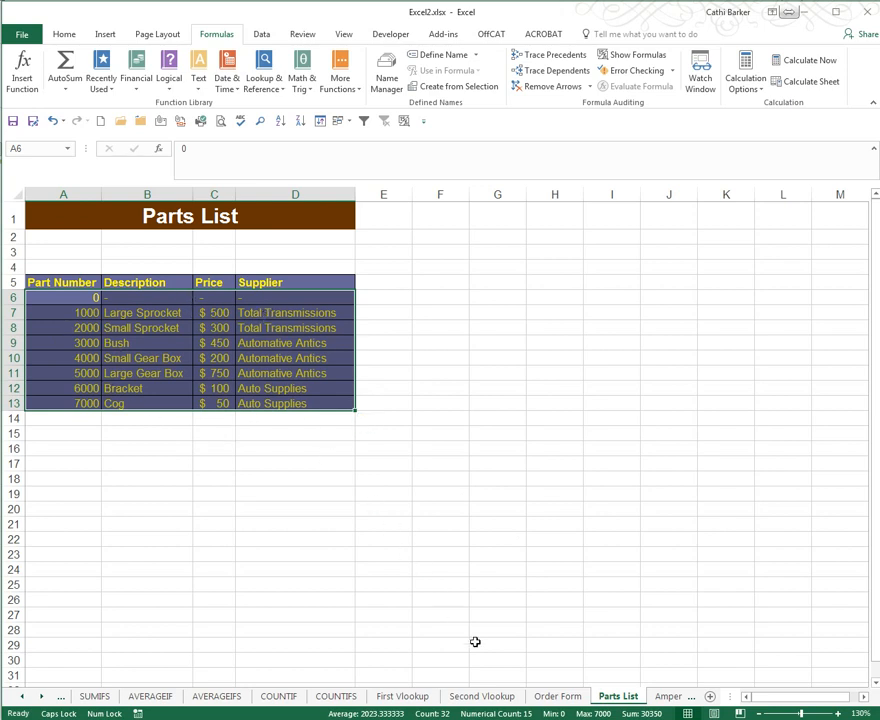
click(552, 697)
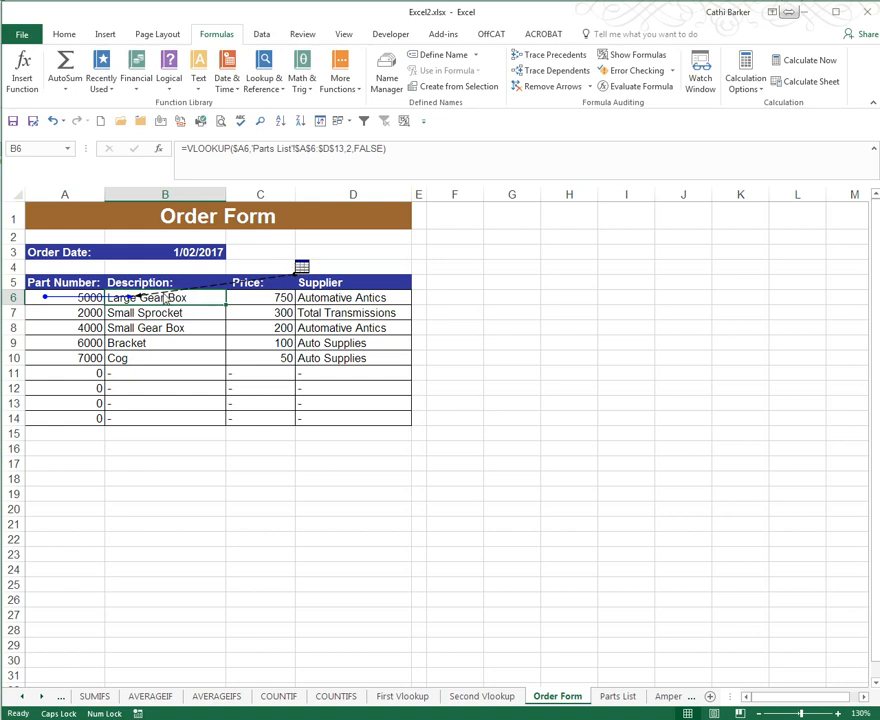
Revisit the Parts List precedent range through B6's tracer arrow, then clear the arrows on the Order Form sheet.
double_click(165, 295)
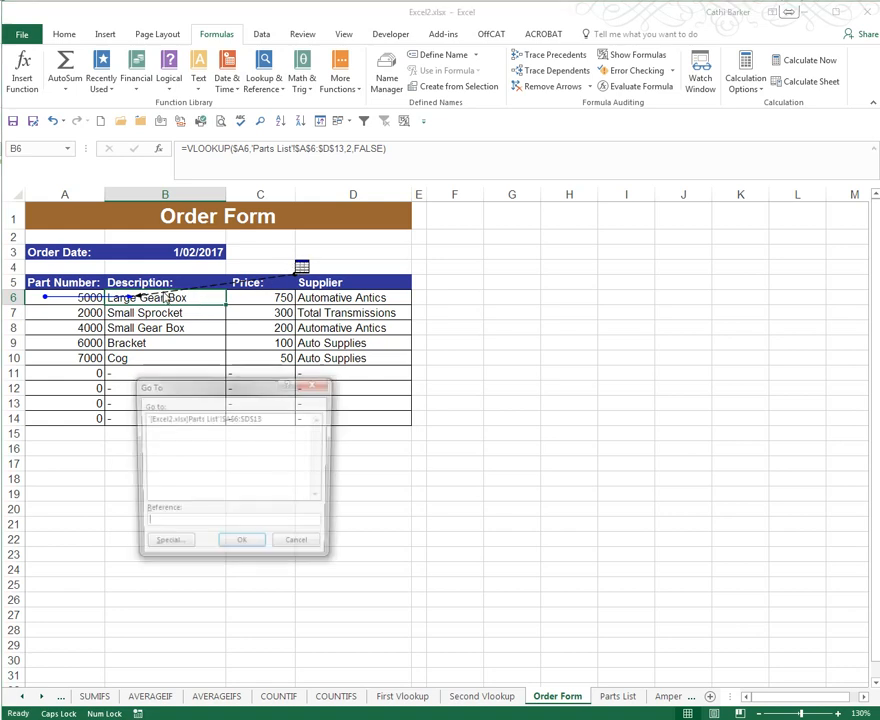
click(191, 419)
click(246, 547)
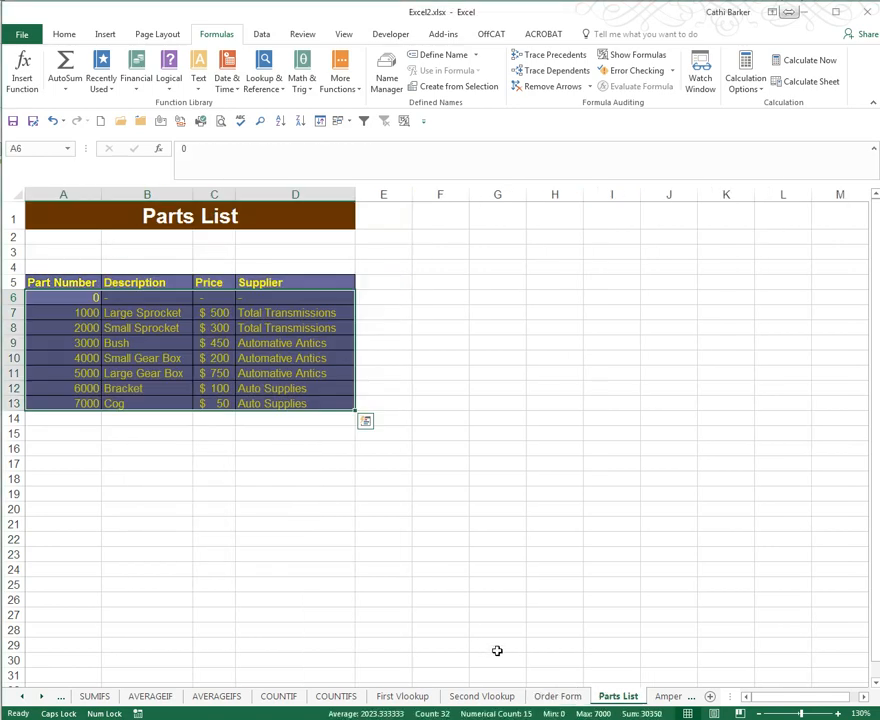
click(565, 697)
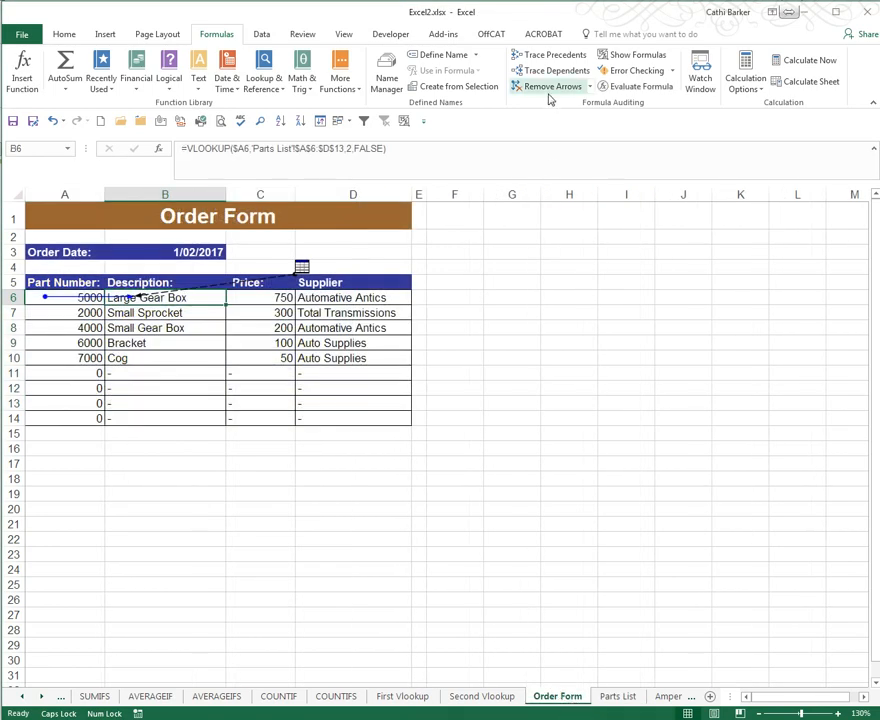
click(549, 88)
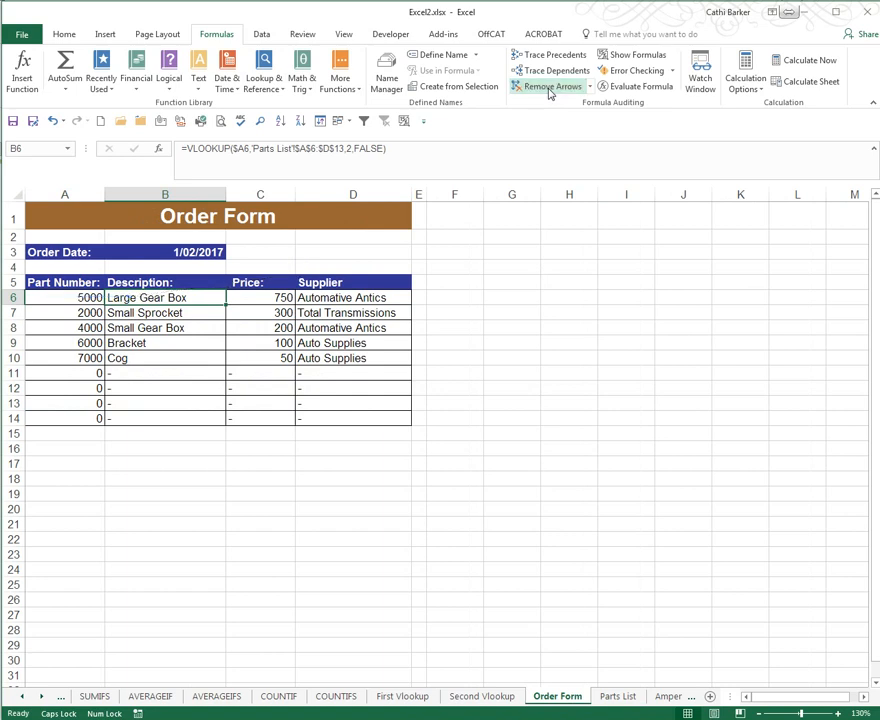
Add the comment "Please select a part number from here" to the Part Number heading in F5 of the Second Vlookup sheet.
click(499, 700)
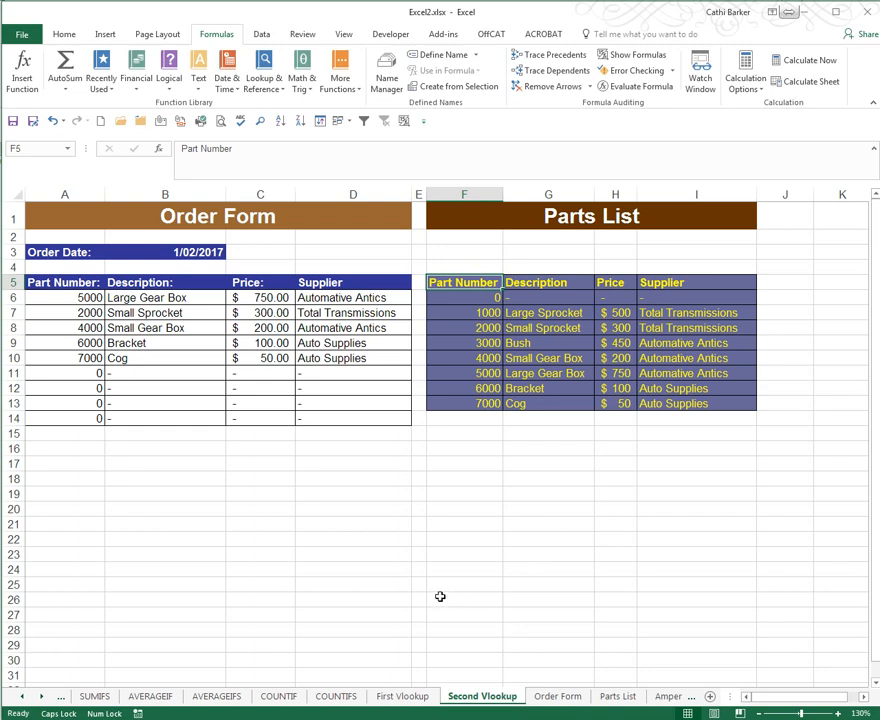
right_click(473, 284)
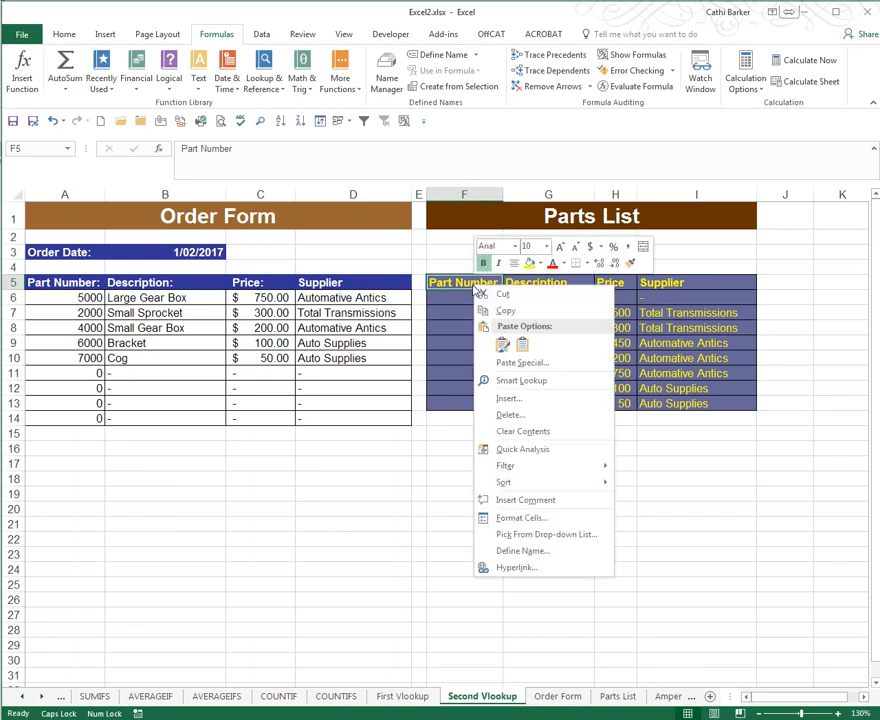
click(540, 507)
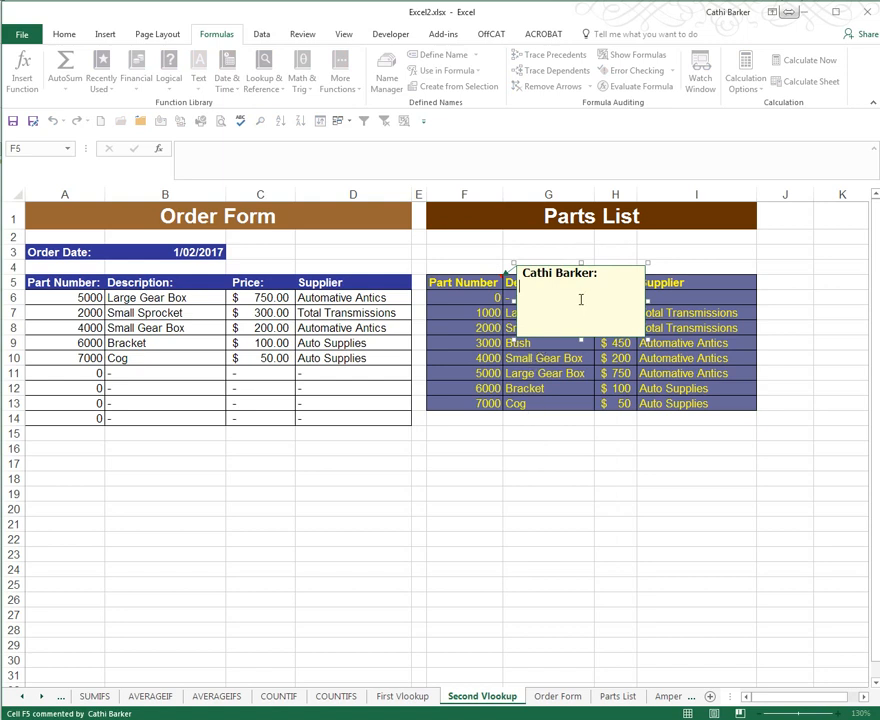
text(Please )
text(sele)
text(ct a part )
text(number from here)
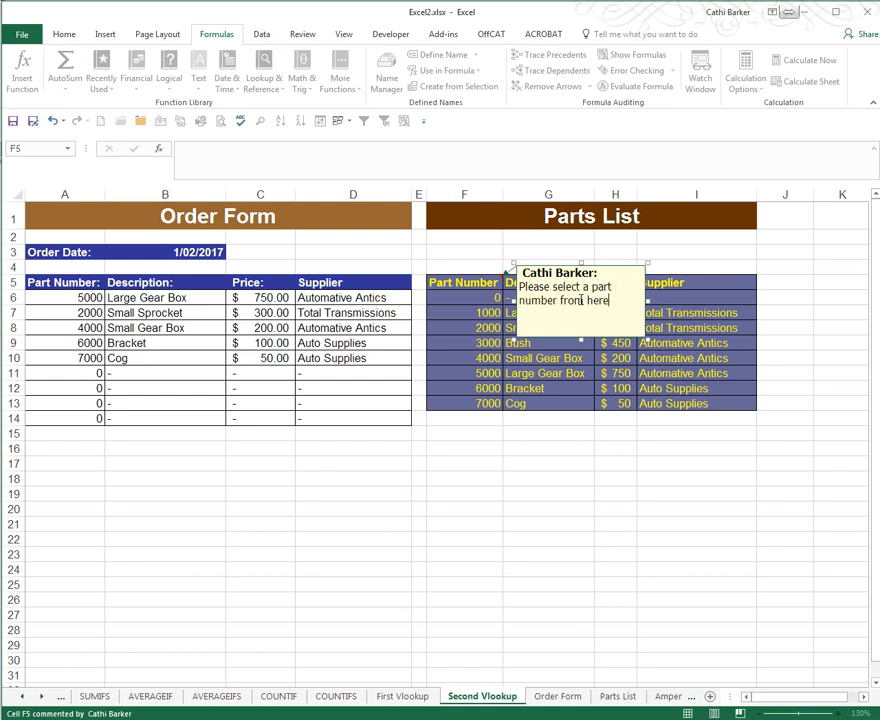
click(586, 476)
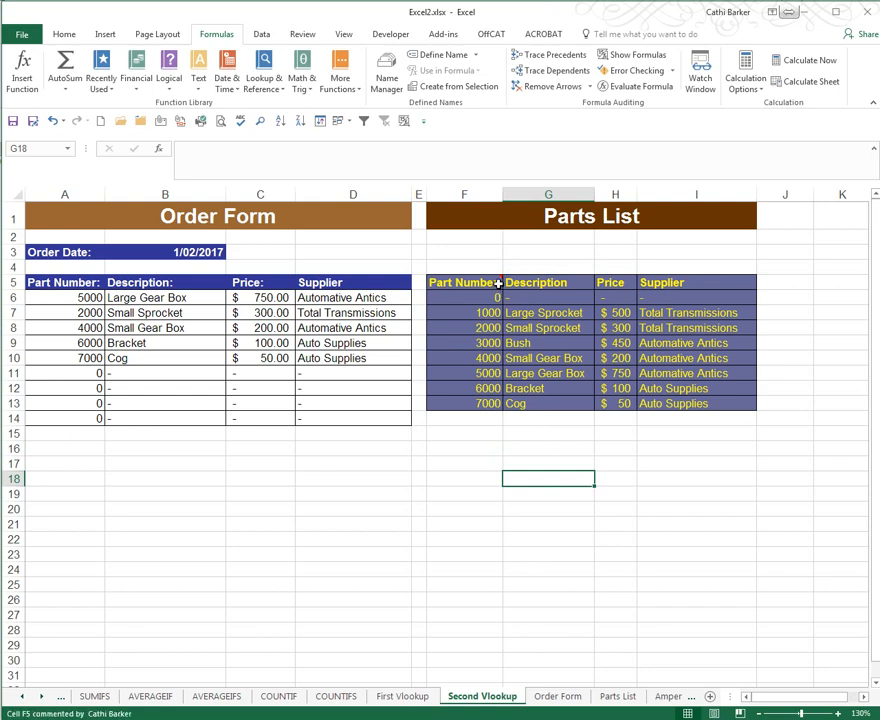
Keep the comment on the Part Number heading in F5 permanently displayed.
mouse_move(497, 282)
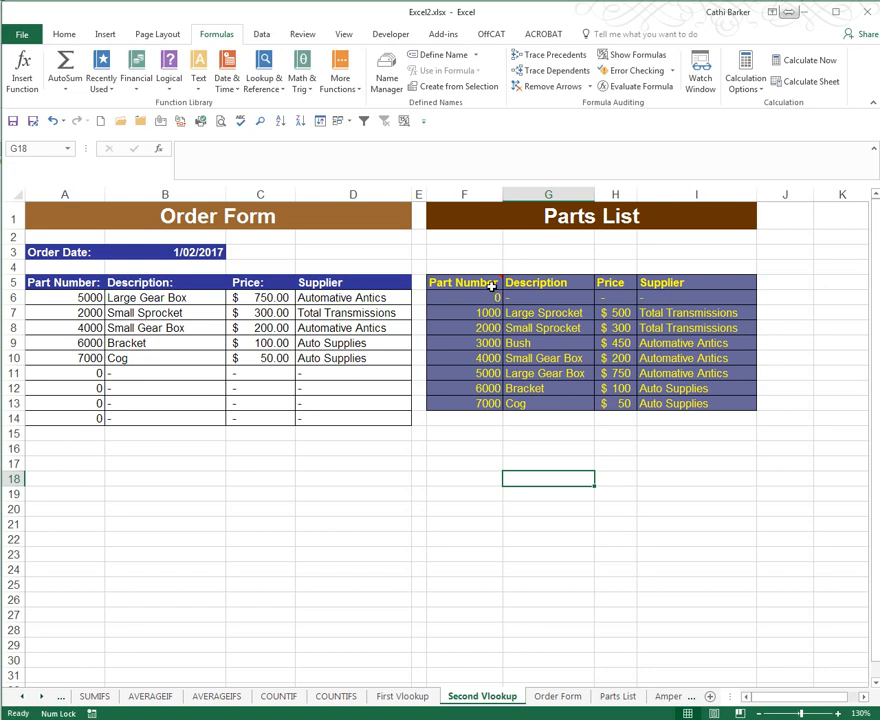
right_click(485, 285)
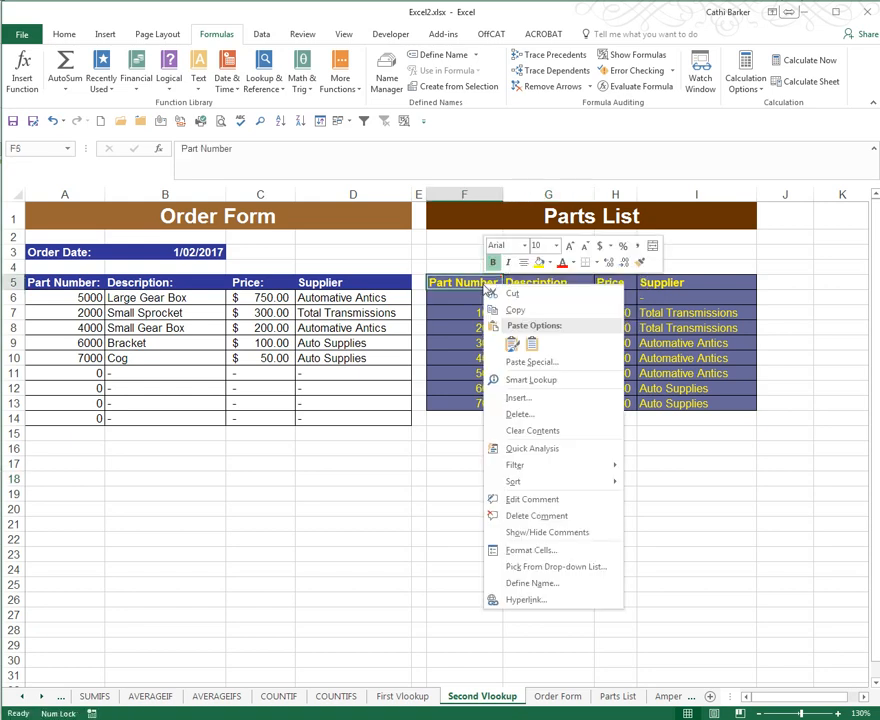
click(548, 533)
click(550, 538)
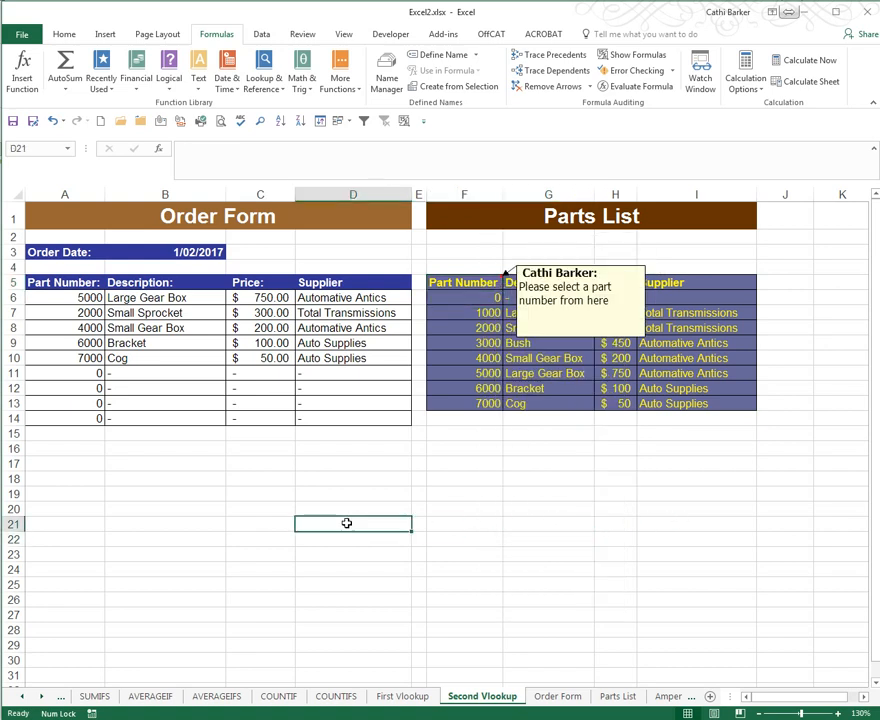
Widen and shorten the F5 comment box to fit its message on one line, and move it above the Parts List headings.
click(566, 339)
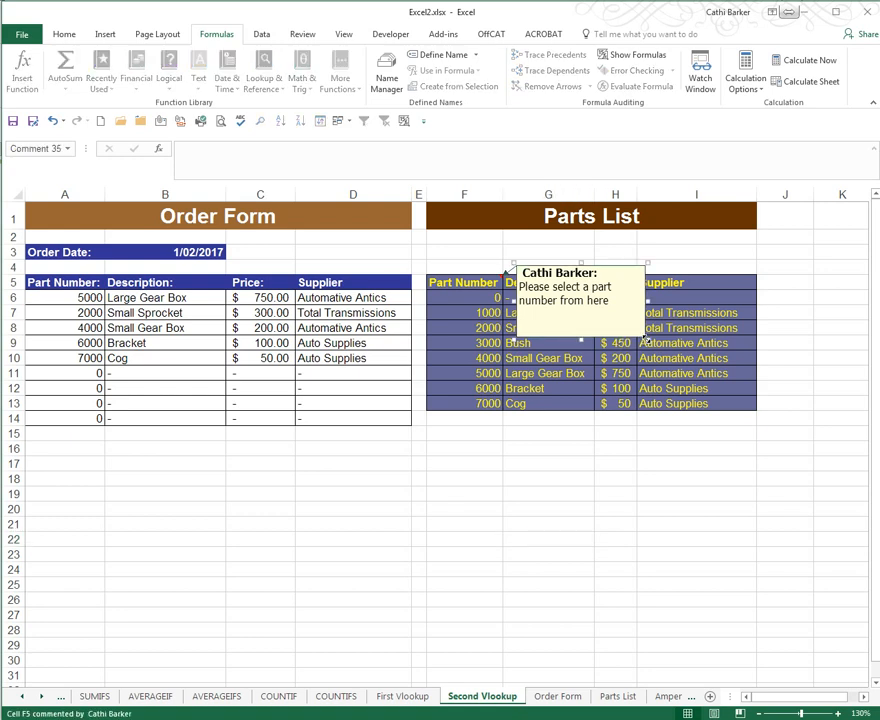
drag(645, 338, 716, 306)
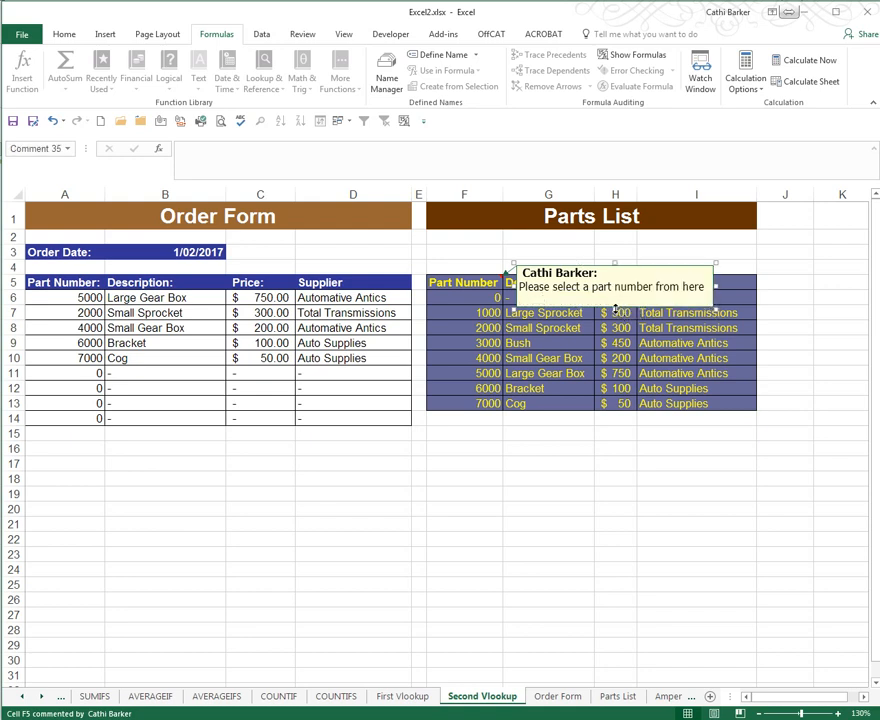
drag(617, 306, 636, 266)
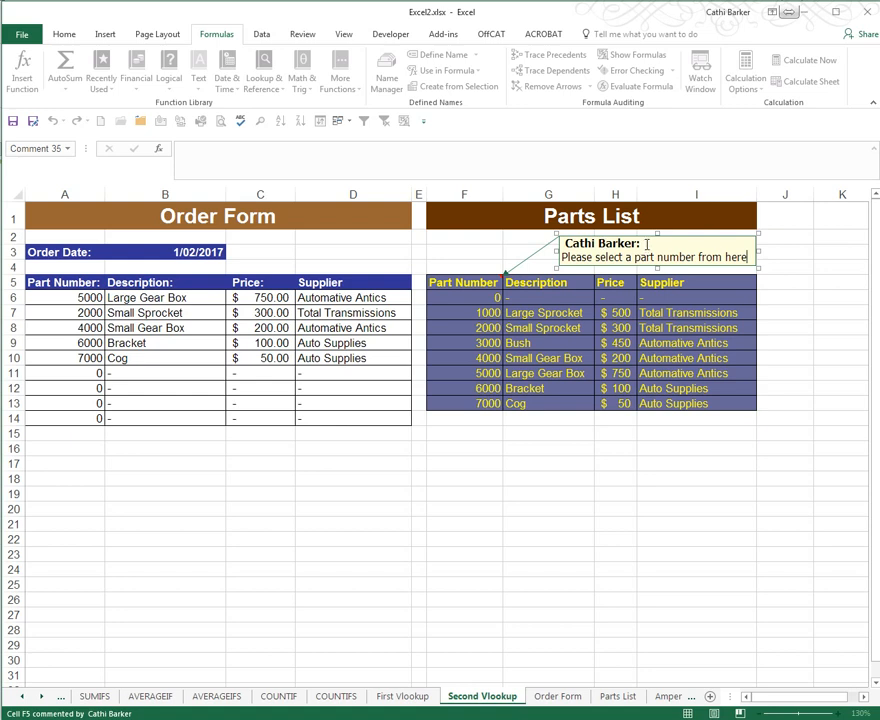
Delete the author name line from the F5 comment and reduce the box height to a single line.
drag(641, 243, 558, 244)
key(BackSpace)
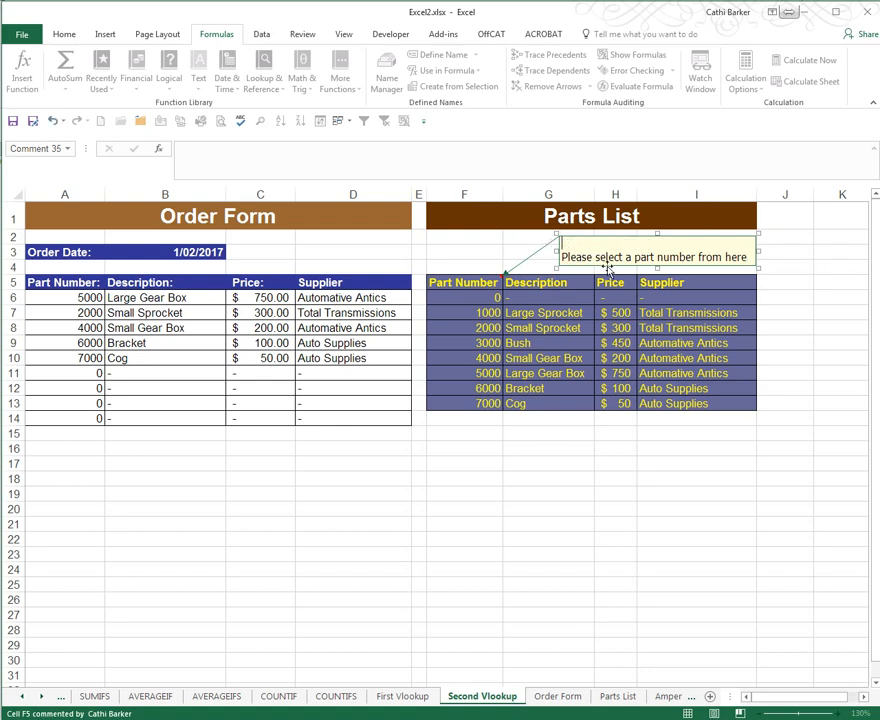
key(Delete)
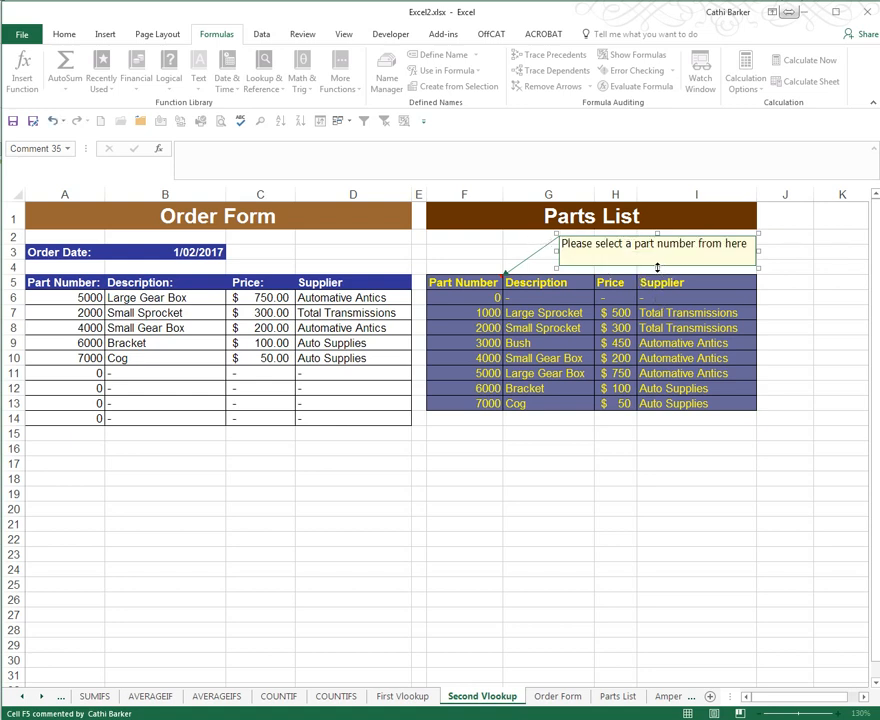
drag(658, 267, 657, 256)
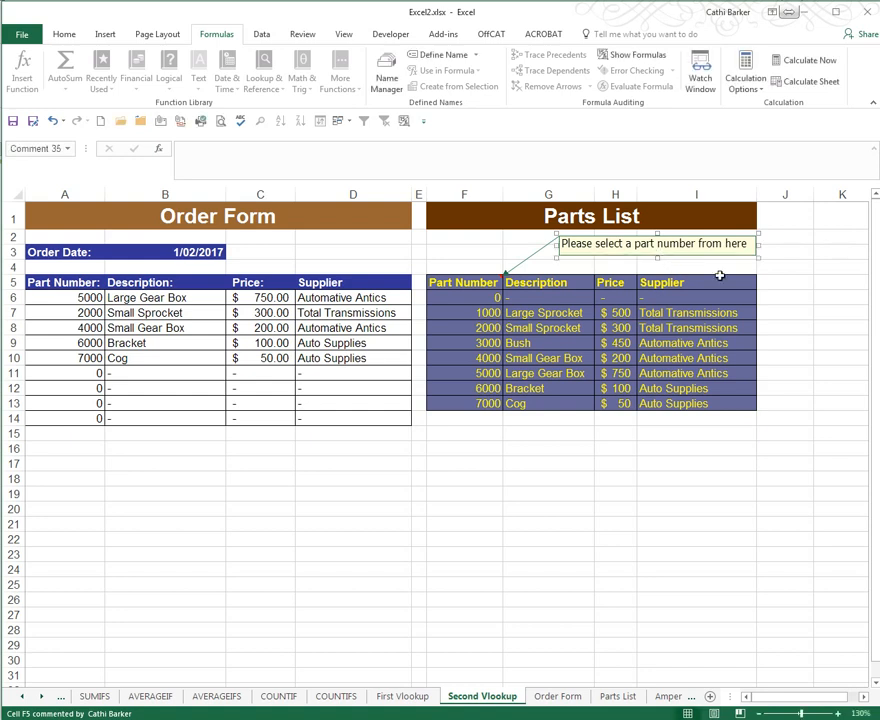
click(776, 270)
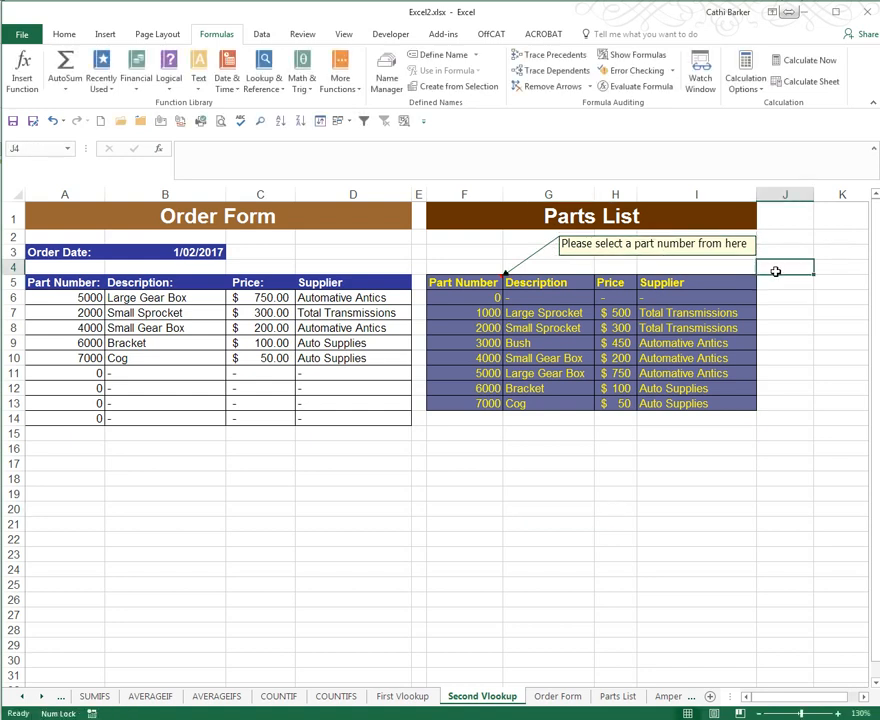
Hide the comment on the F5 Part Number heading, then display it again.
right_click(467, 285)
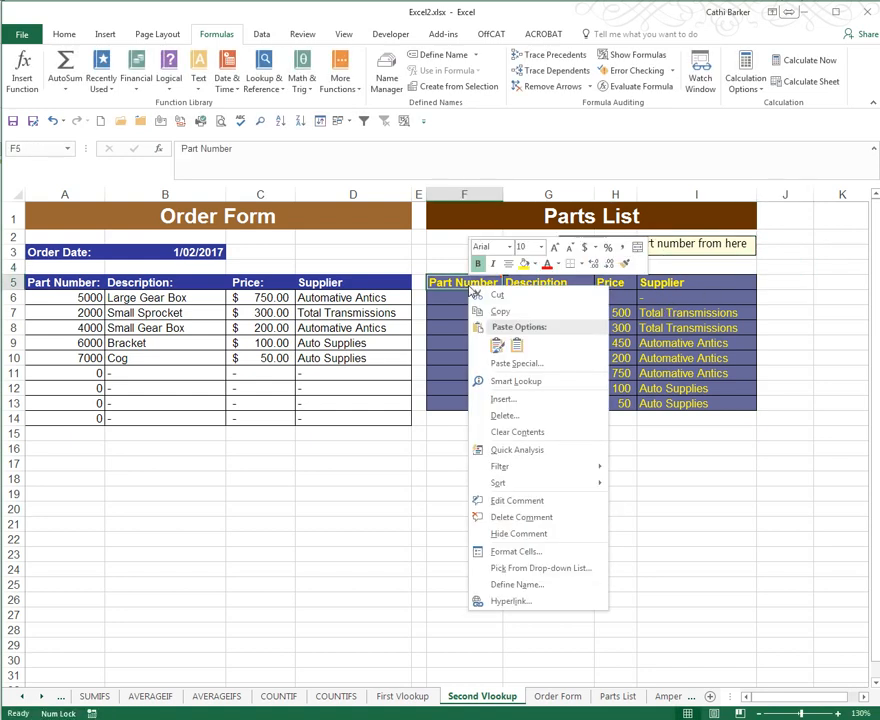
click(516, 534)
click(534, 463)
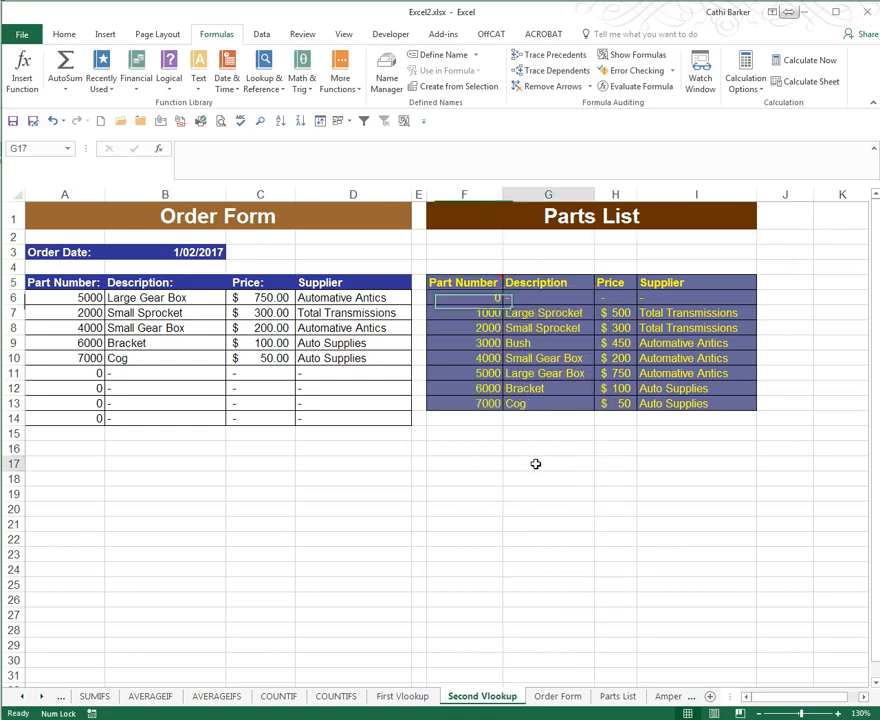
right_click(474, 283)
click(540, 532)
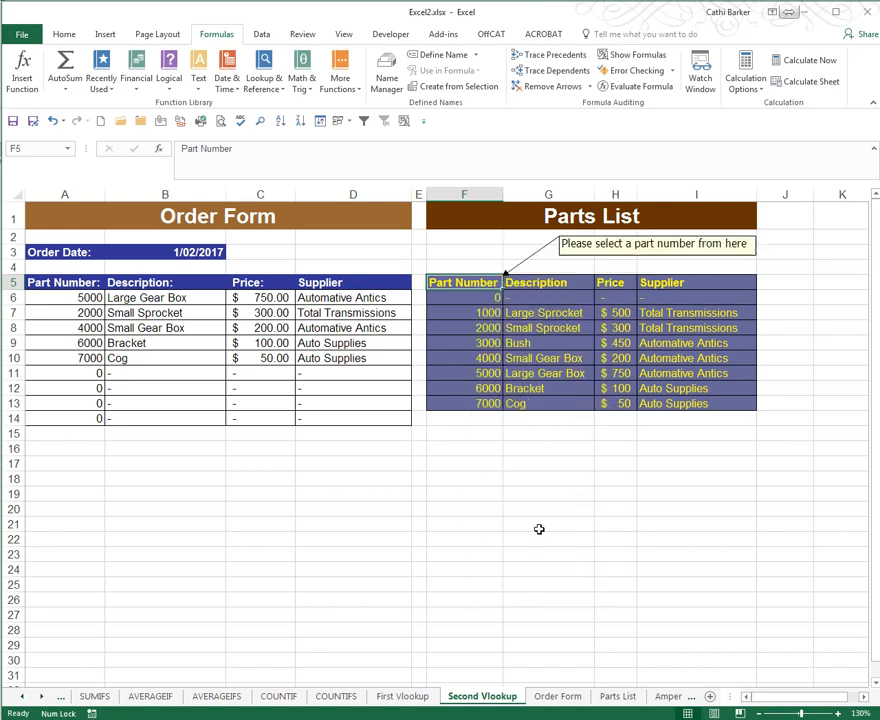
click(538, 526)
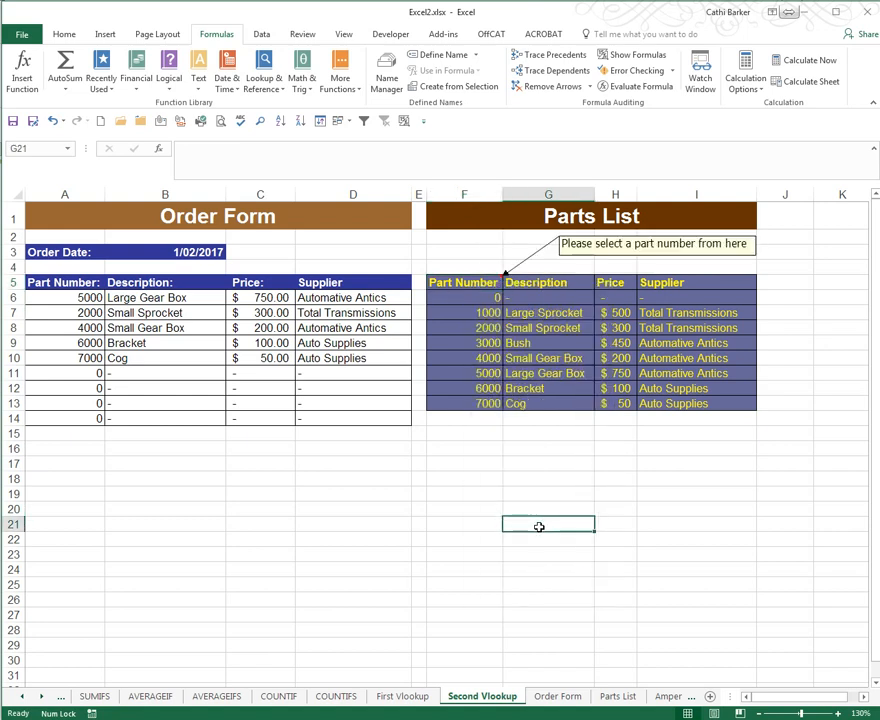
Open the Excel program options.
click(457, 283)
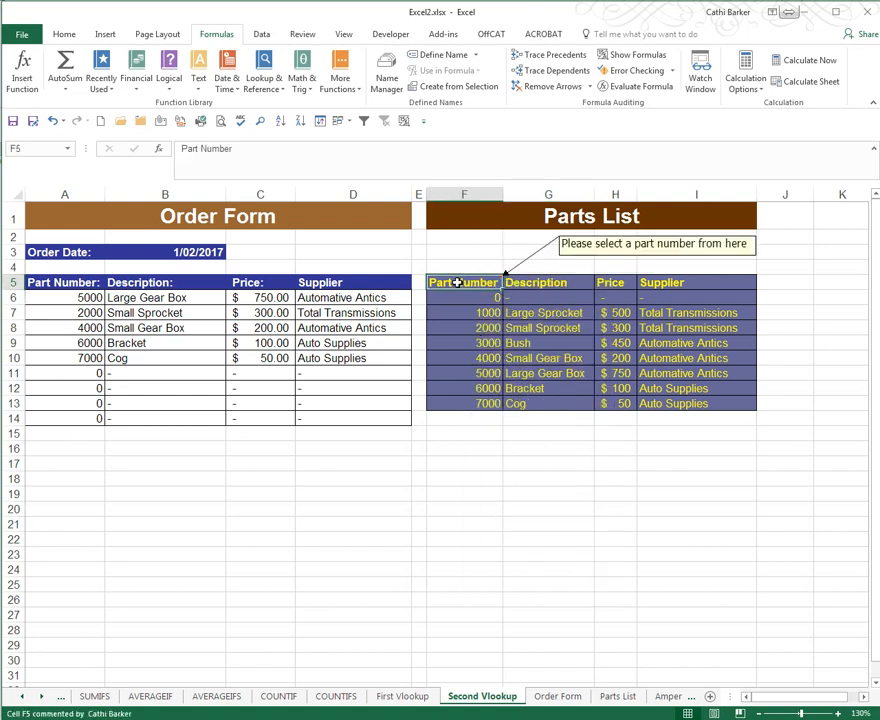
click(24, 36)
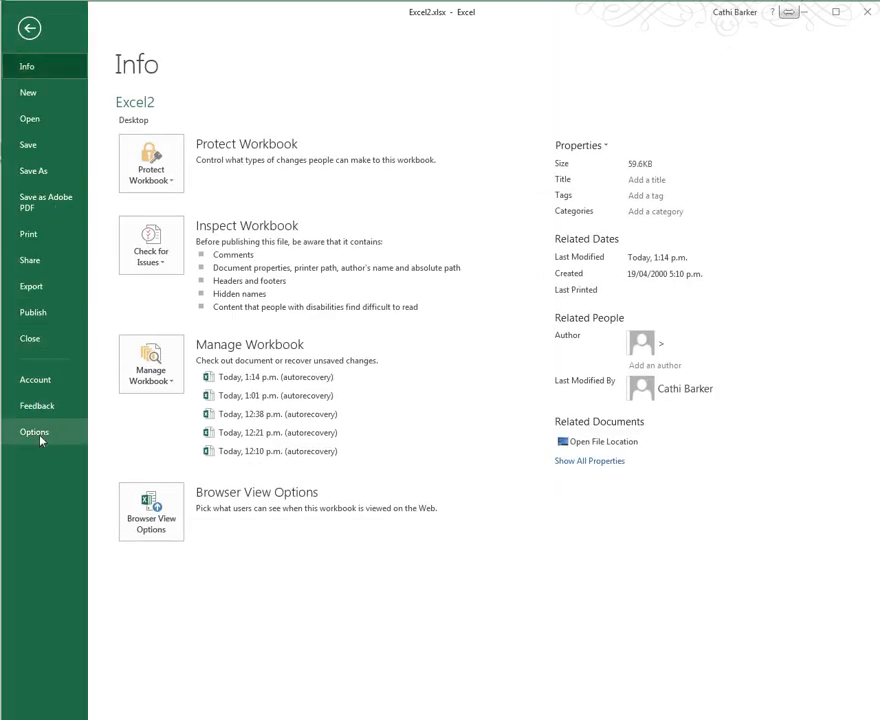
click(40, 437)
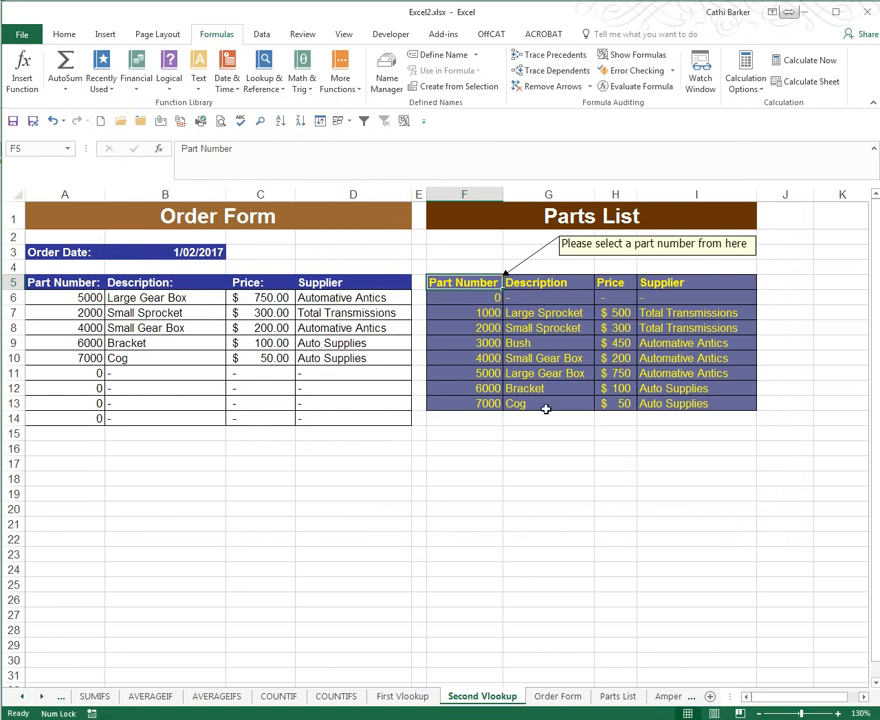
Open the comment on the F5 Part Number heading for editing, and exit it by selecting cell H14.
right_click(485, 285)
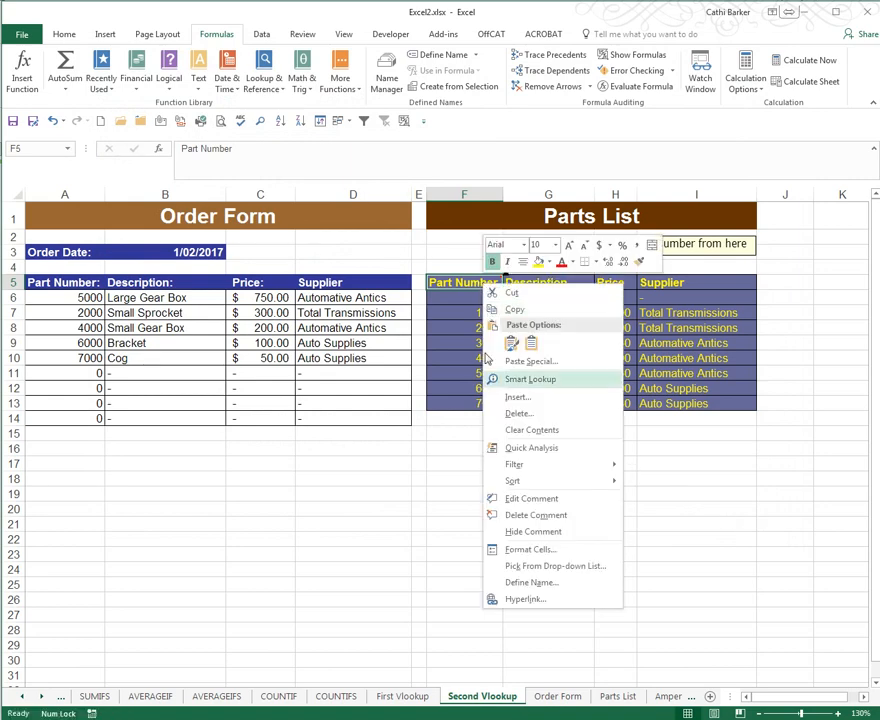
click(529, 500)
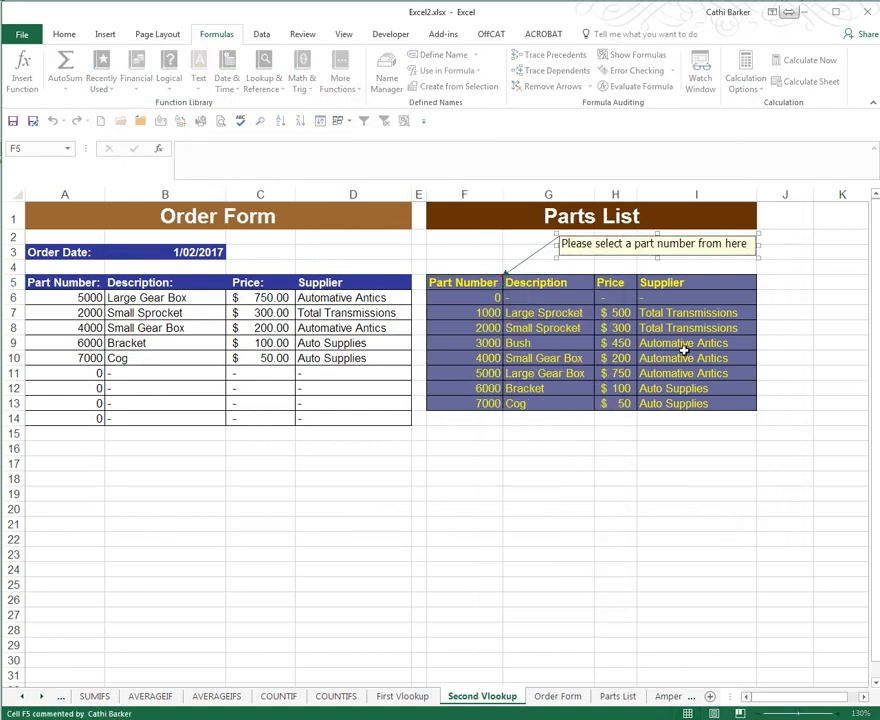
click(603, 417)
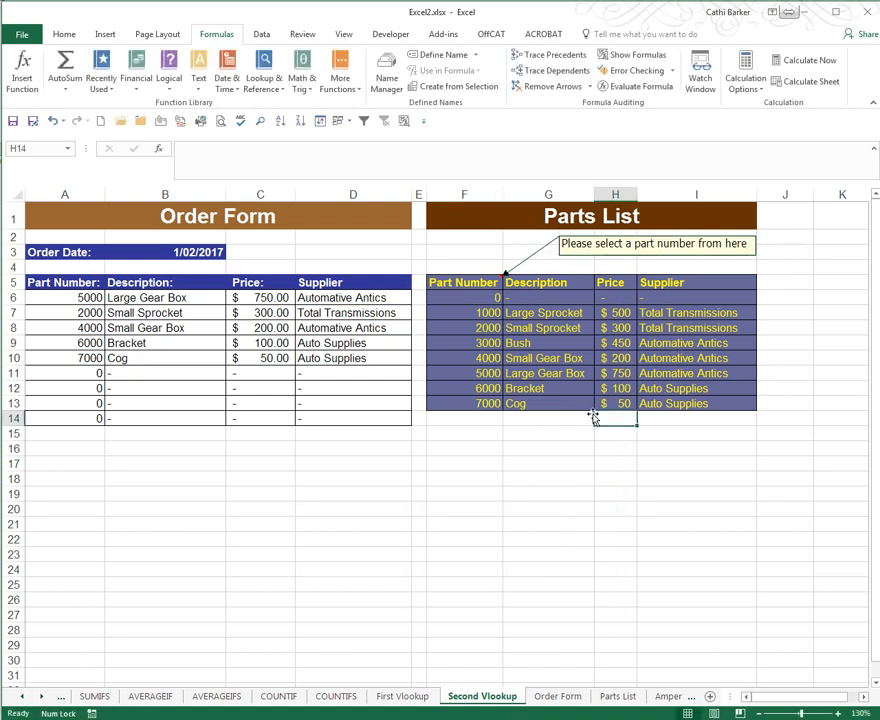
Set the Second Vlookup sheet's page orientation to Landscape in the print Page Setup.
click(22, 38)
click(30, 233)
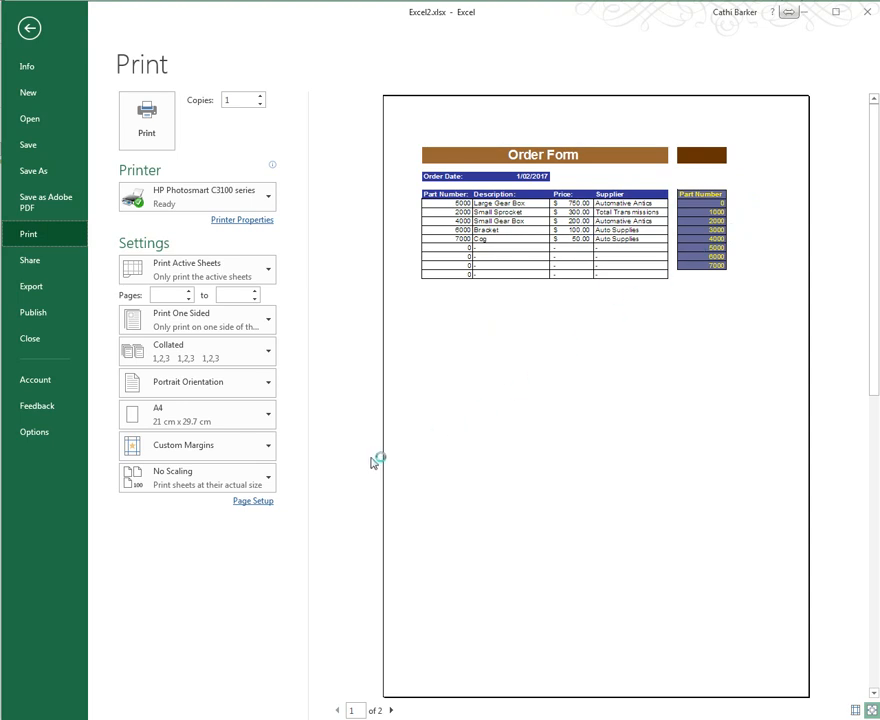
click(255, 501)
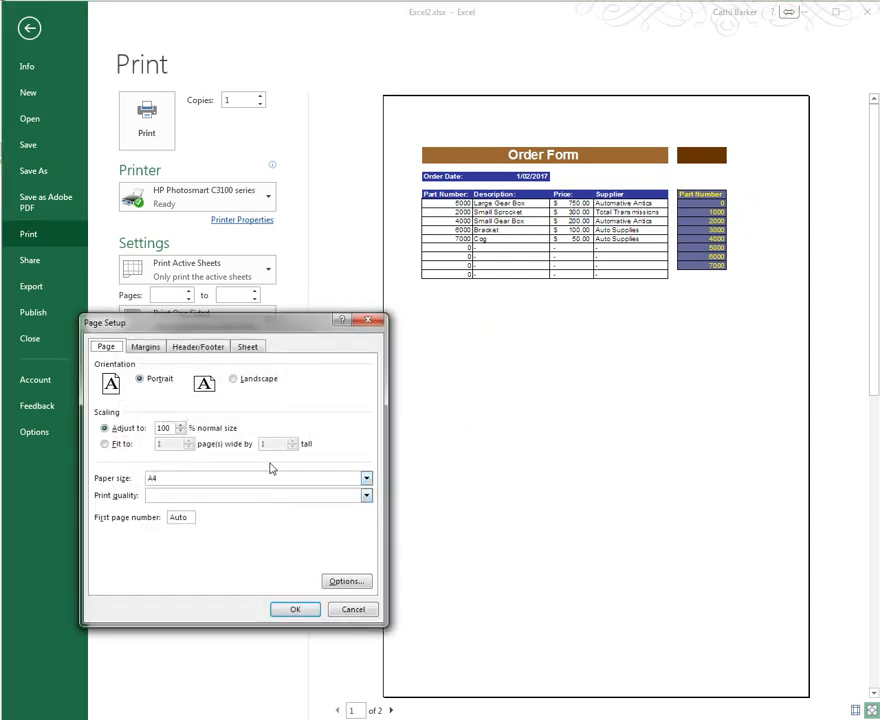
click(267, 384)
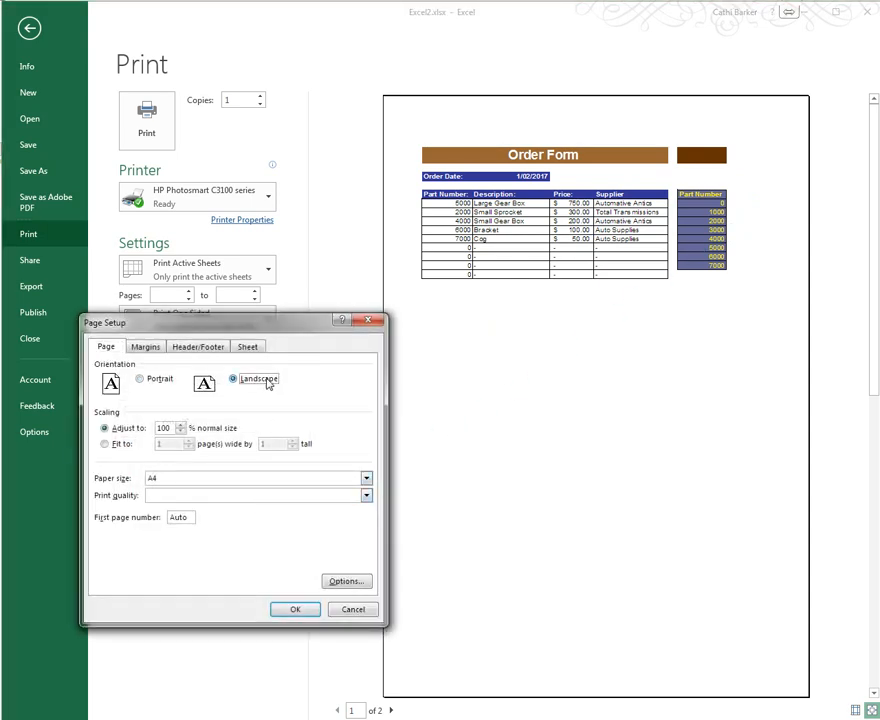
Set comments to print as displayed on sheet, apply the page setup and return to the worksheet.
click(254, 350)
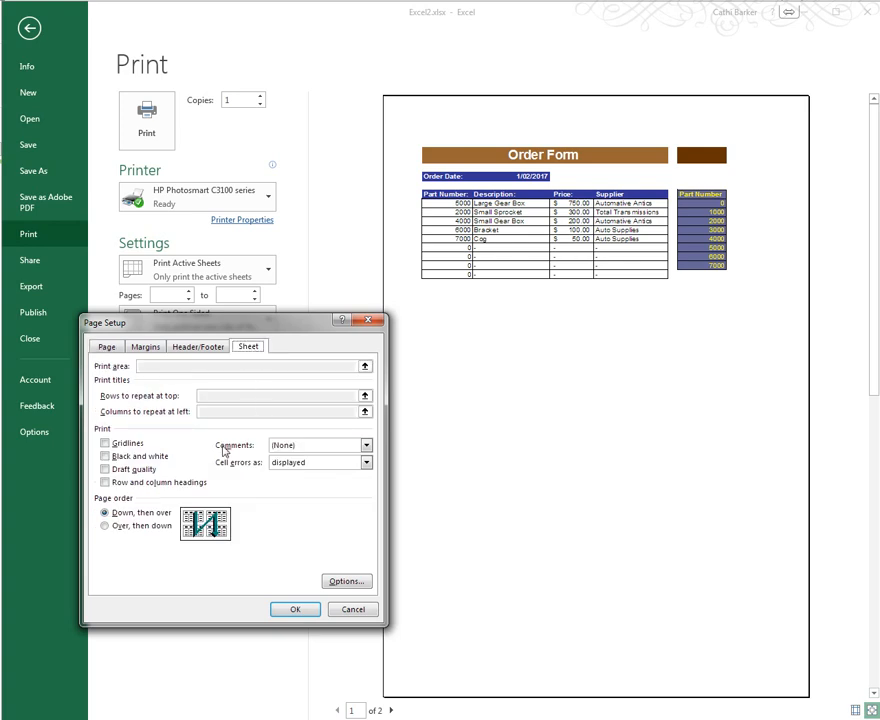
click(365, 446)
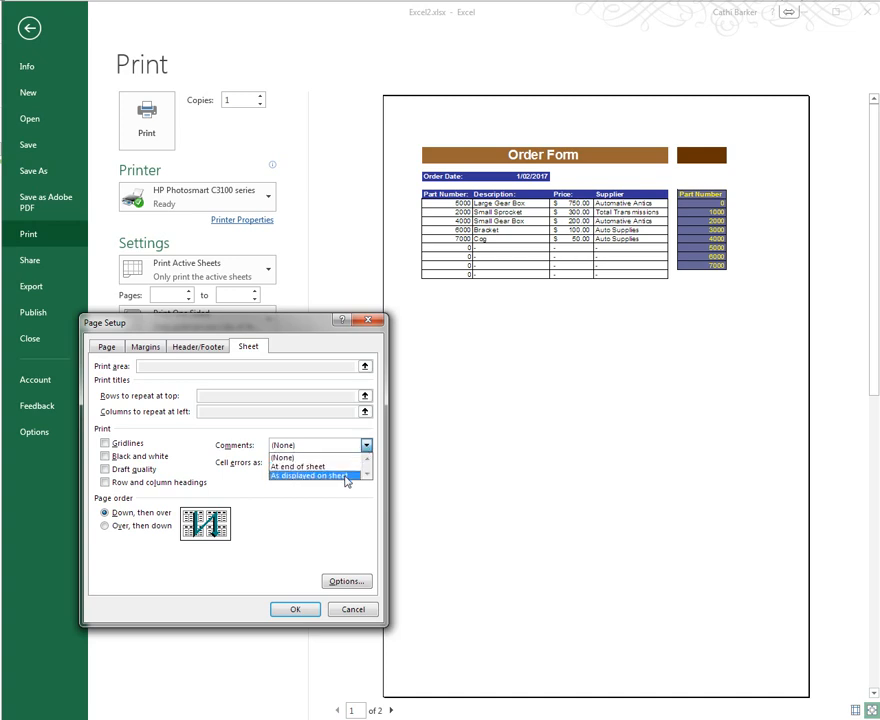
click(345, 477)
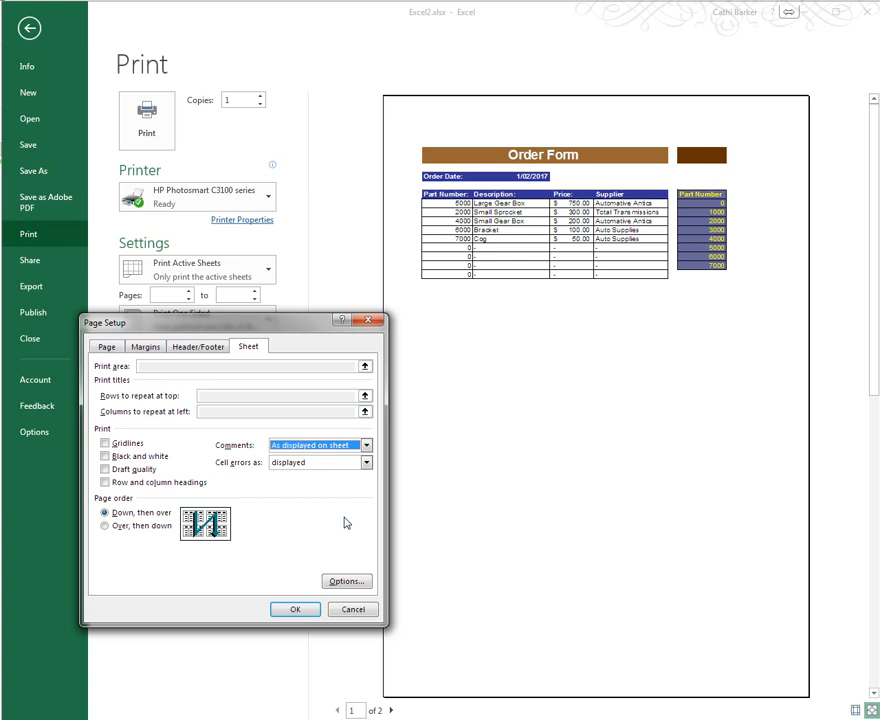
click(306, 612)
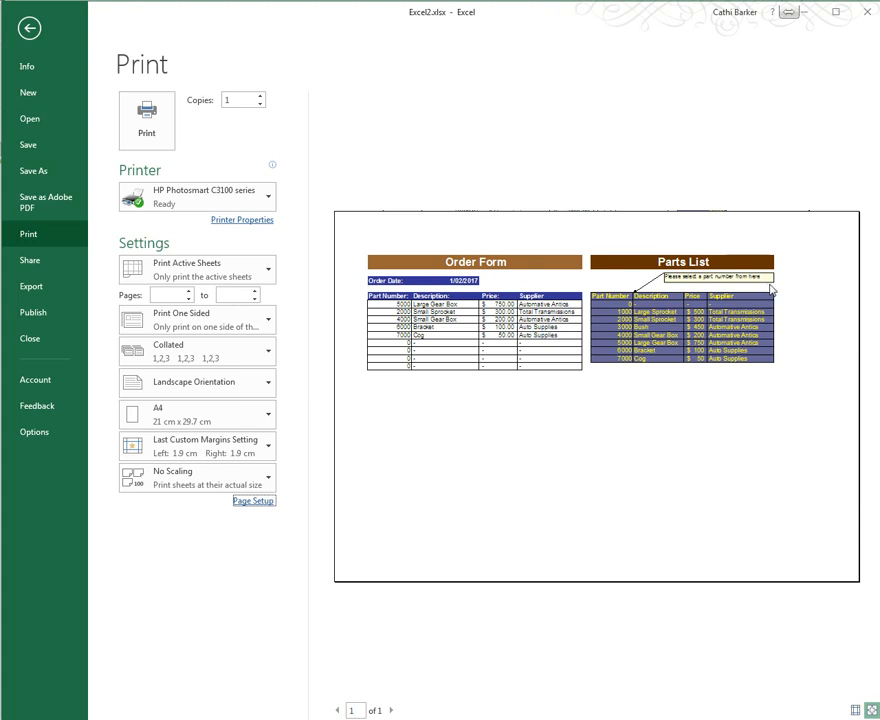
click(29, 30)
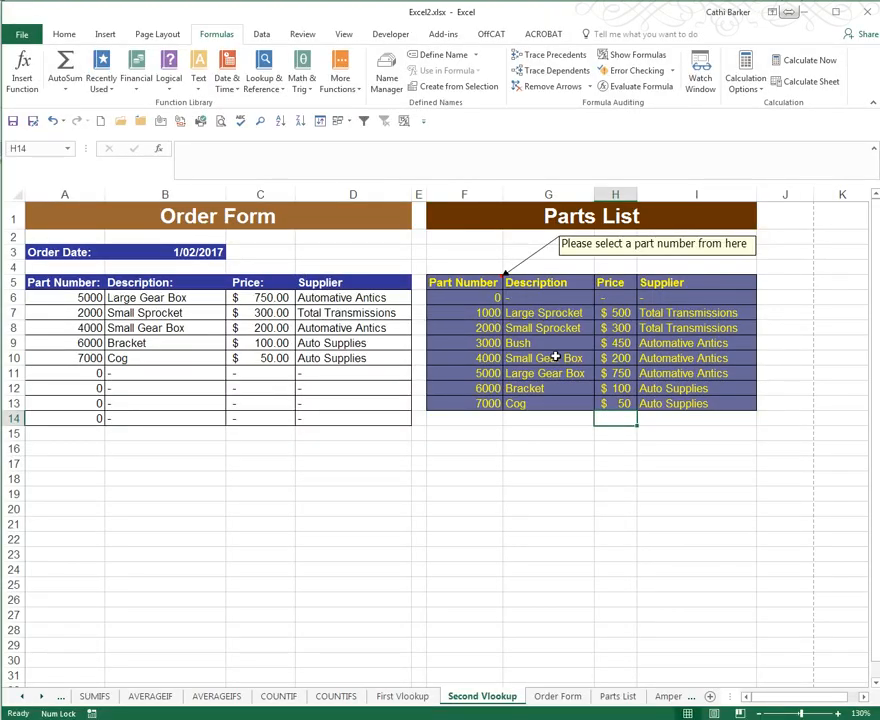
Bring up the comment commands for the F5 Part Number heading.
right_click(480, 287)
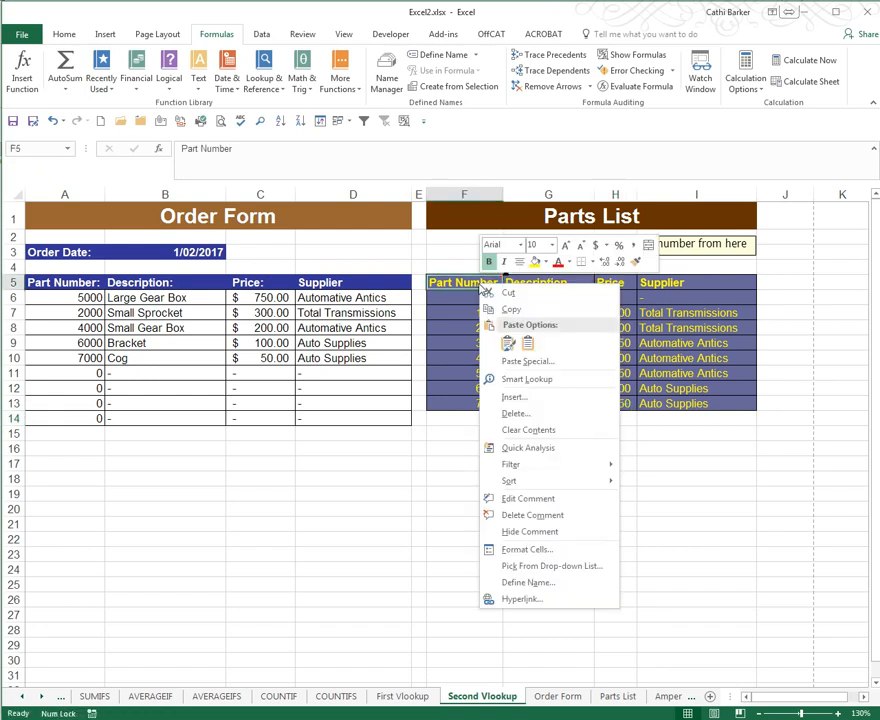